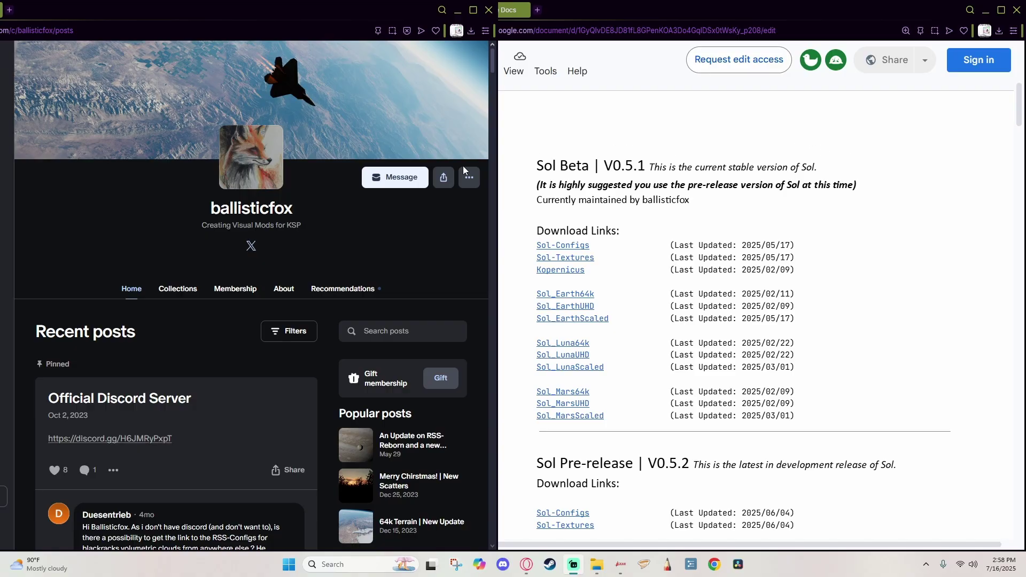
Step: Find the post "An Update on RSS-Reborn and a new project." on the ballisticfox page and expand its full text
left_click_drag(492, 68, 493, 68)
scroll(428, 126, "down", 5)
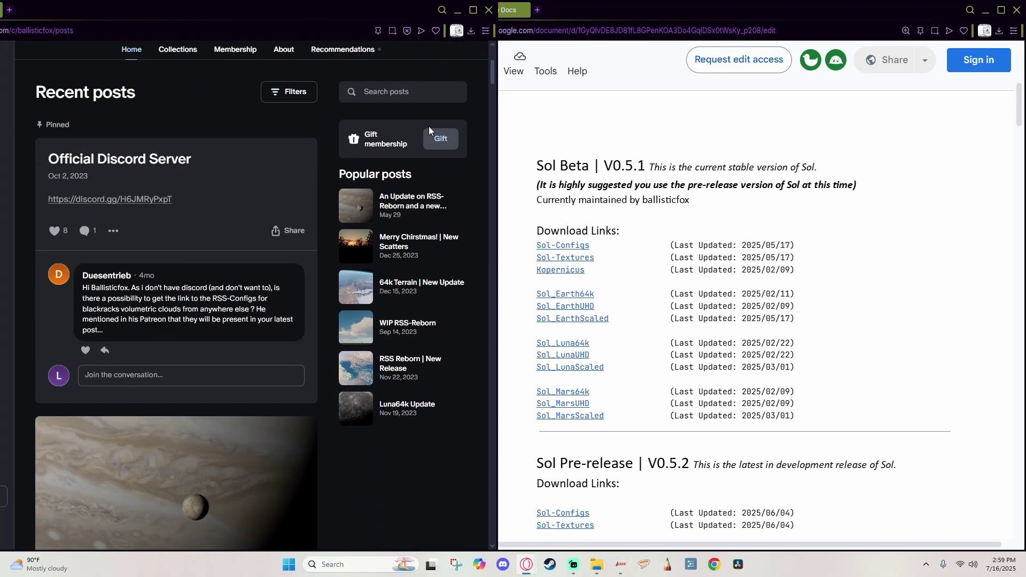
scroll(183, 234, "down", 6)
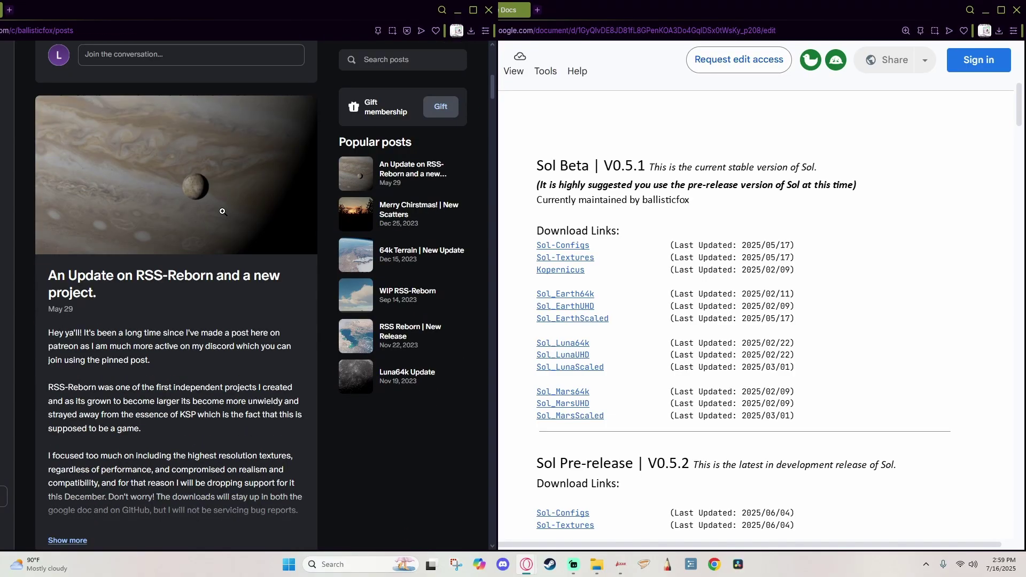
scroll(200, 163, "down", 1)
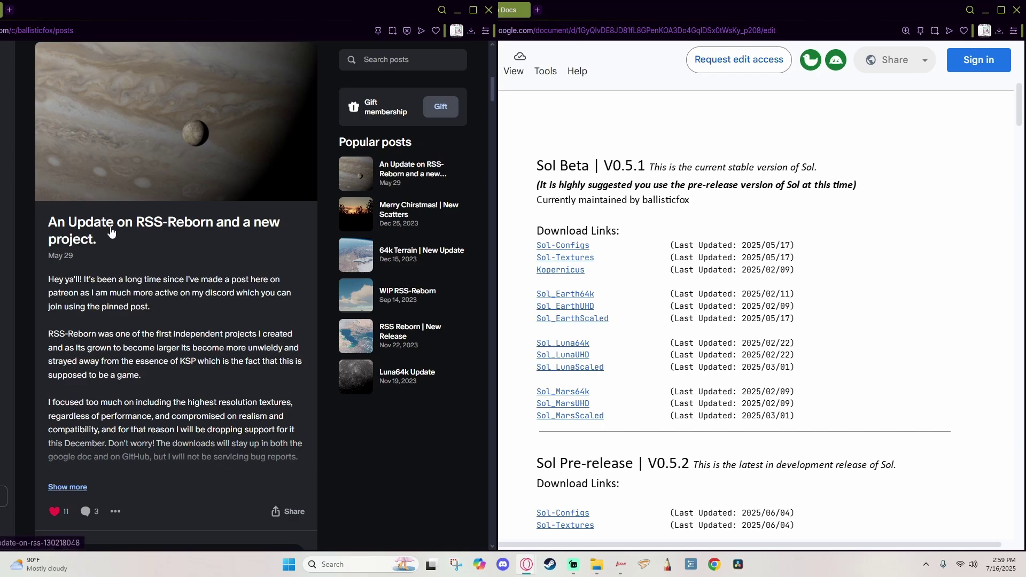
scroll(191, 225, "down", 1)
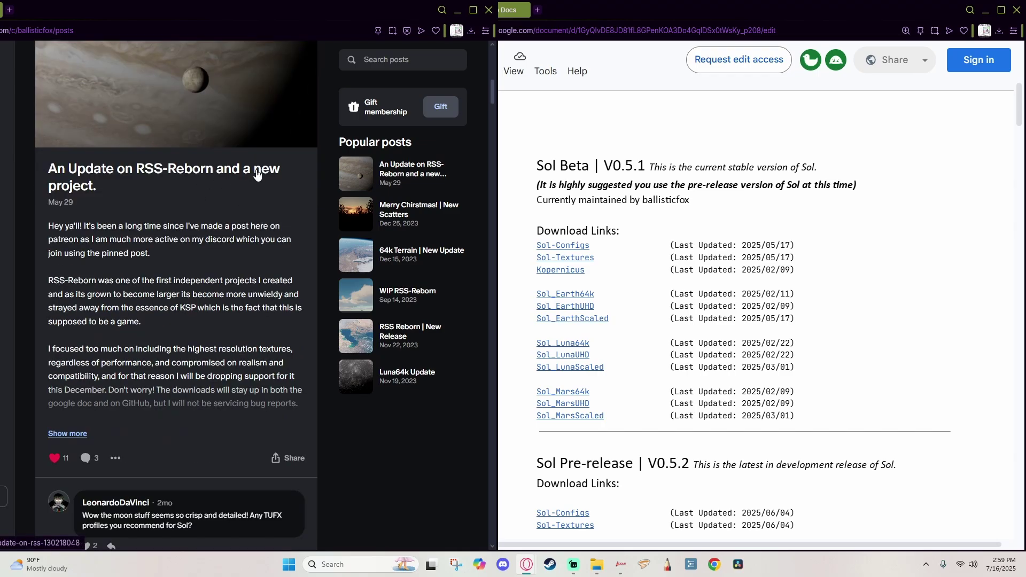
scroll(67, 331, "down", 2)
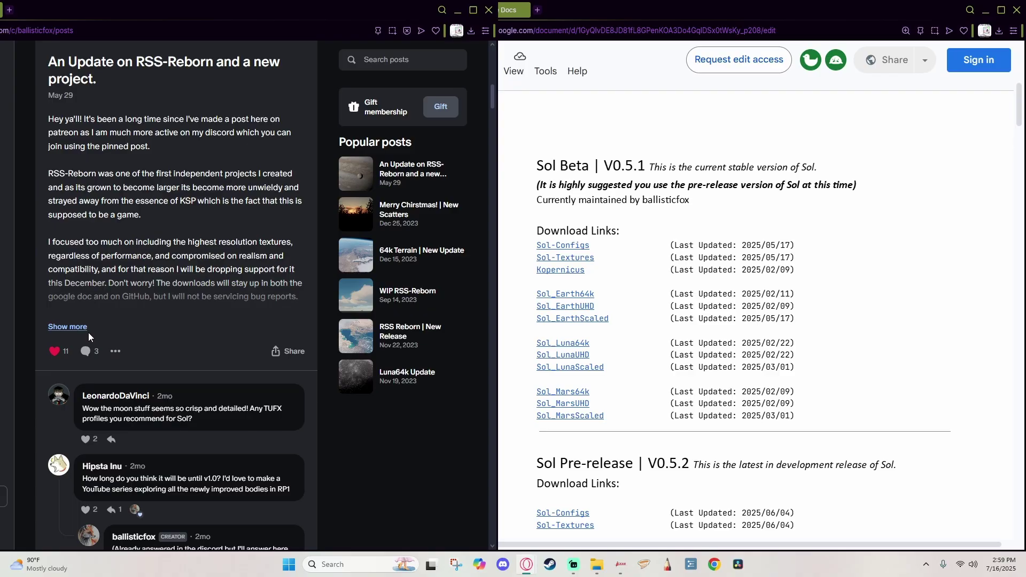
left_click(67, 331)
Step: Read through the expanded post to its Download section and open the linked Sol beta document
scroll(212, 243, "down", 4)
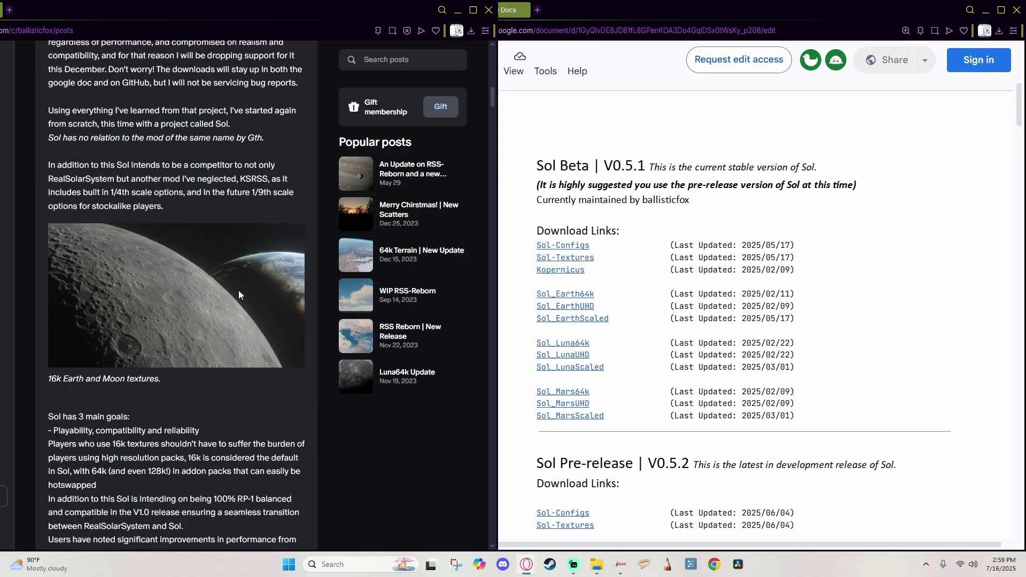
scroll(172, 266, "down", 5)
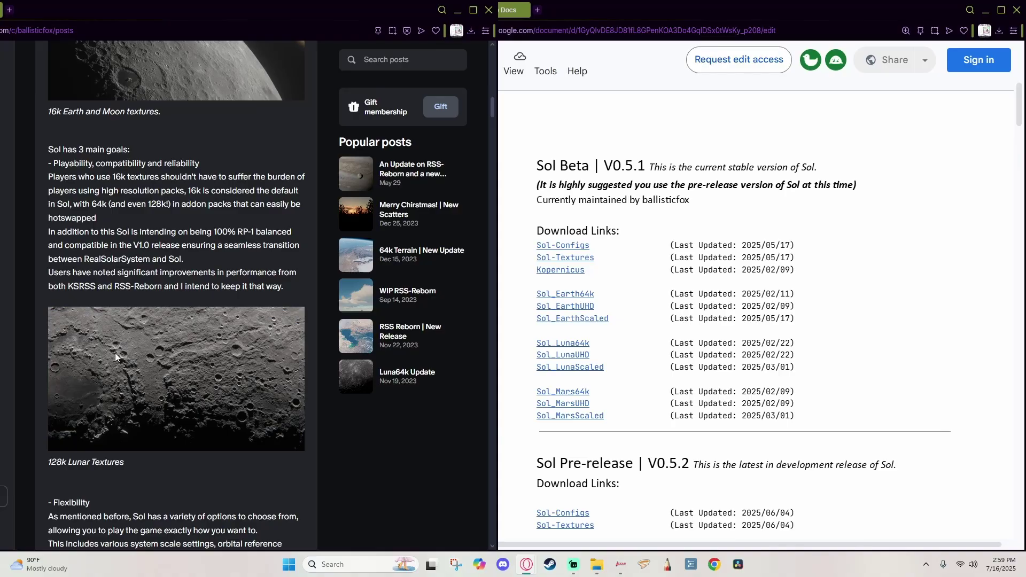
scroll(197, 360, "down", 5)
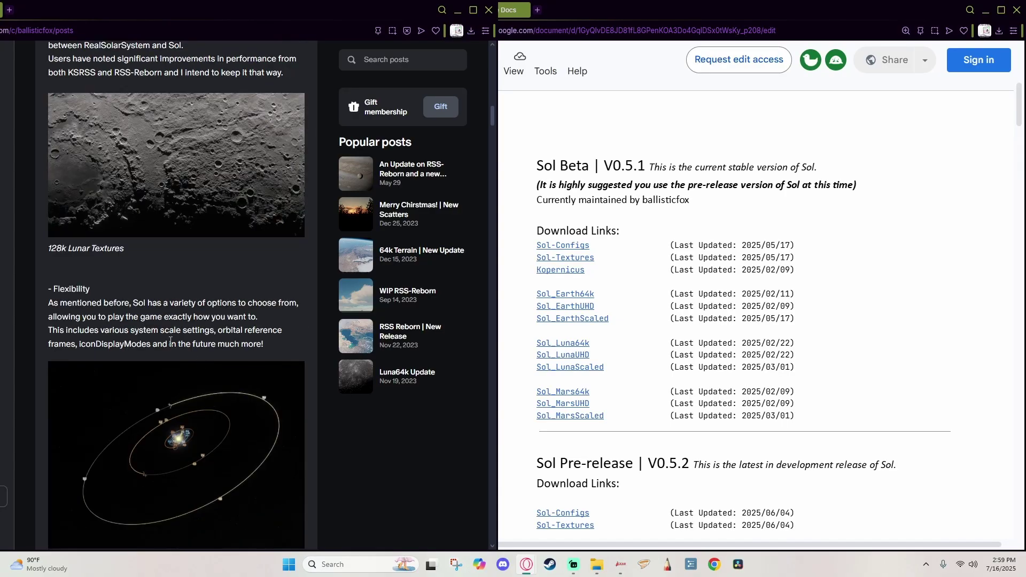
scroll(171, 342, "down", 4)
scroll(178, 317, "down", 7)
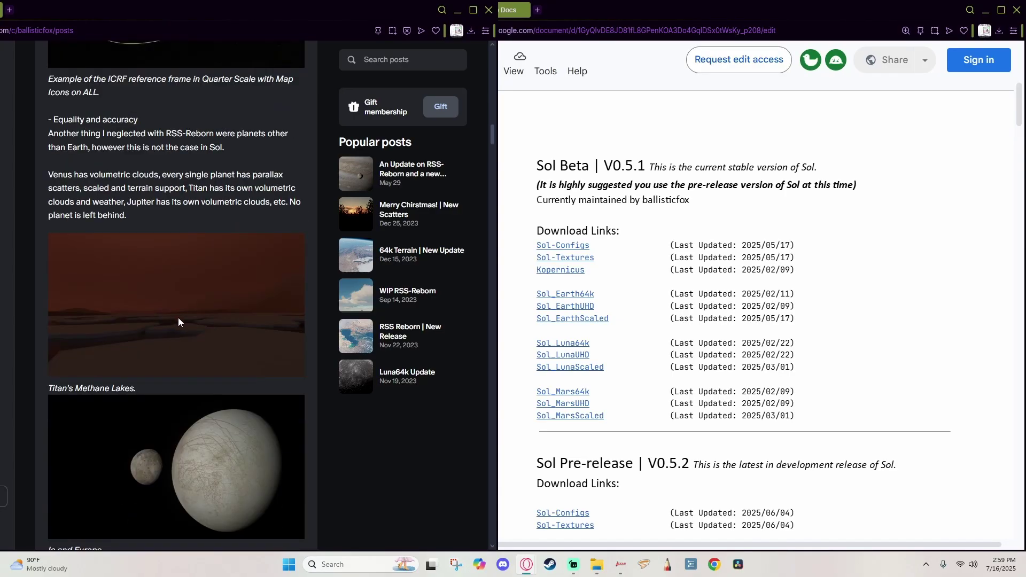
scroll(182, 315, "down", 3)
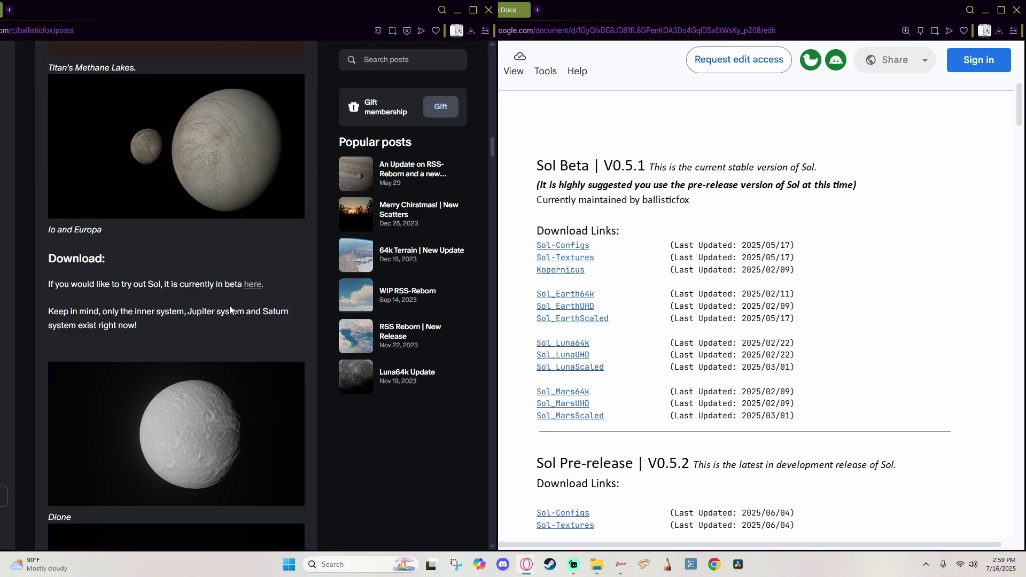
left_click(251, 285)
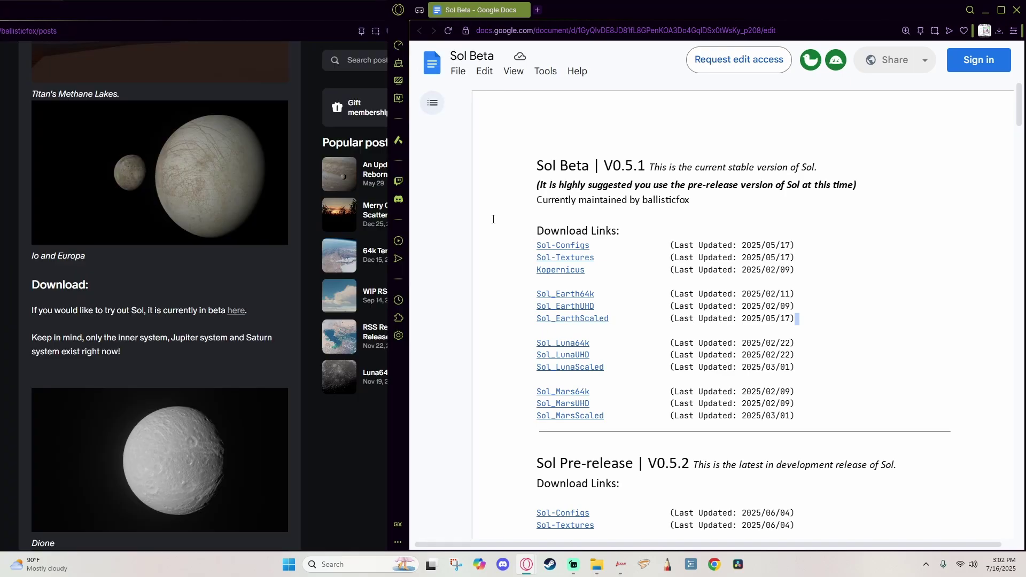
Step: Review the document's Installation section and open the GameData folder of the Sol Beta Kerbal Space Program install in File Explorer
scroll(539, 244, "down", 15)
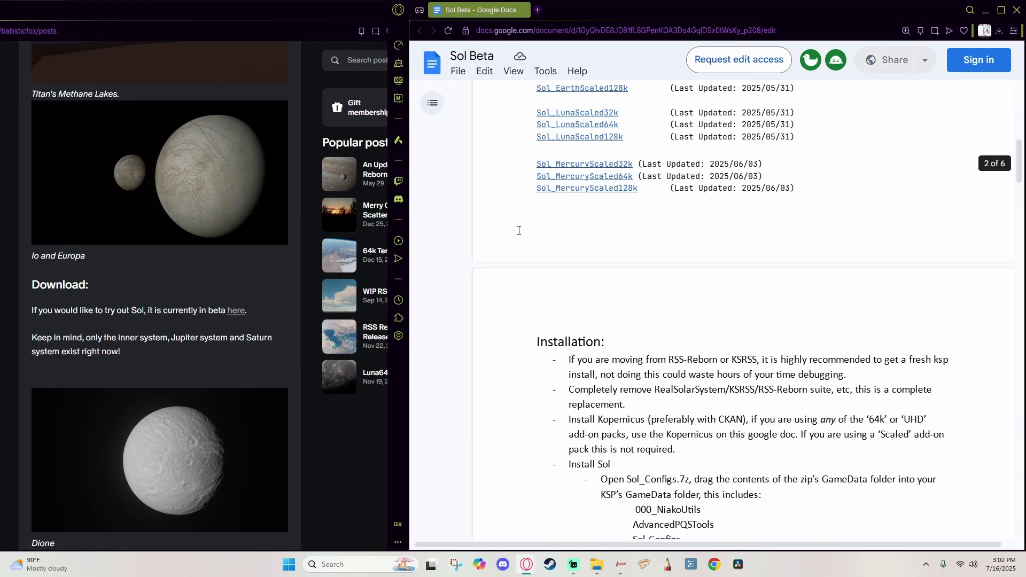
scroll(507, 198, "down", 1)
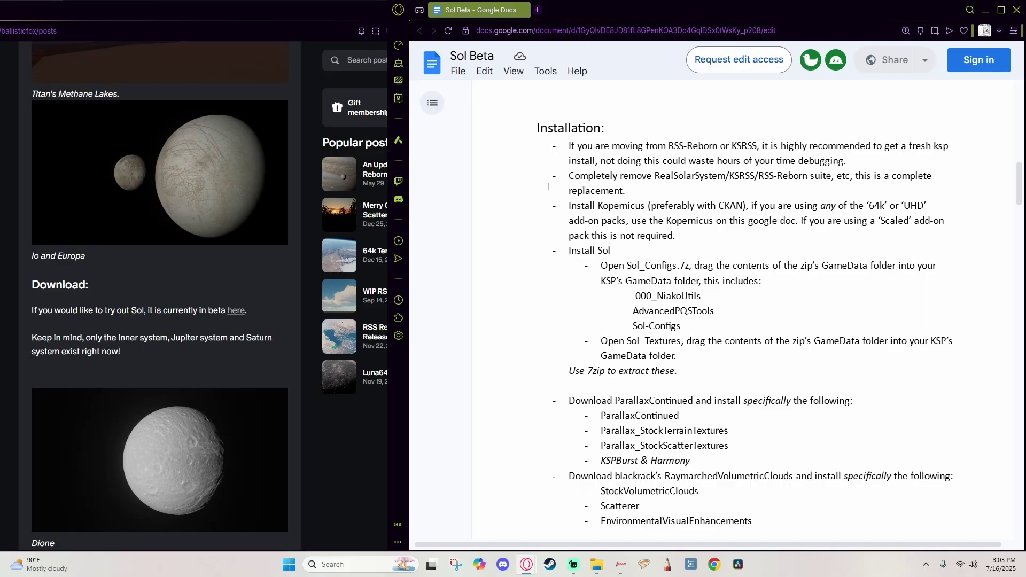
key("alt+Tab")
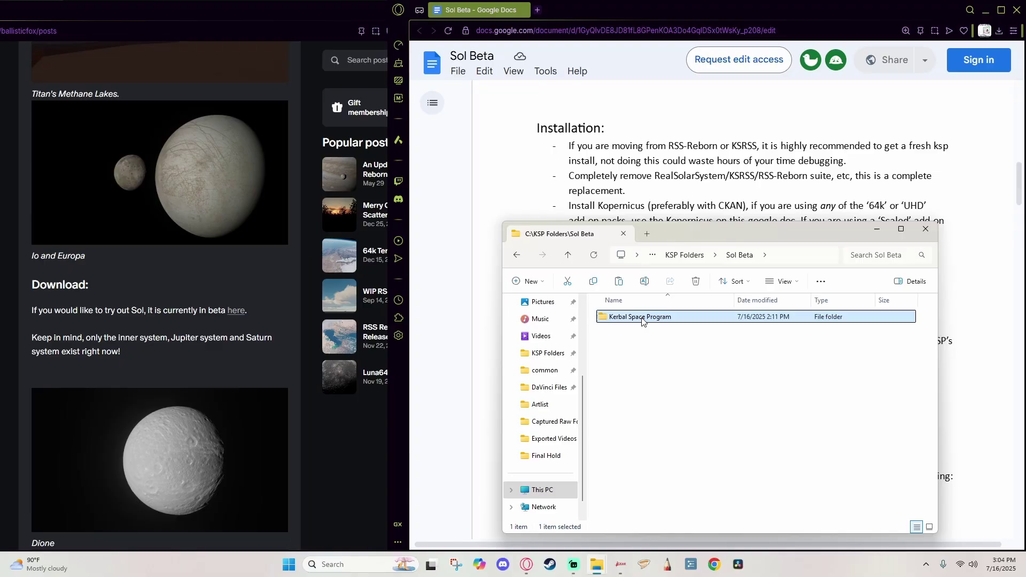
double_click(642, 317)
double_click(635, 332)
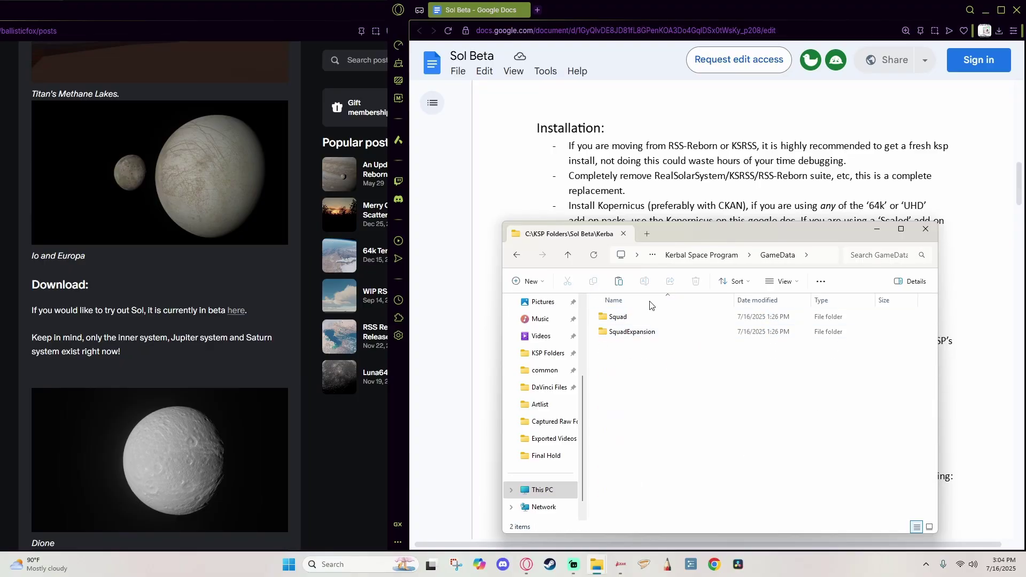
left_click(620, 565)
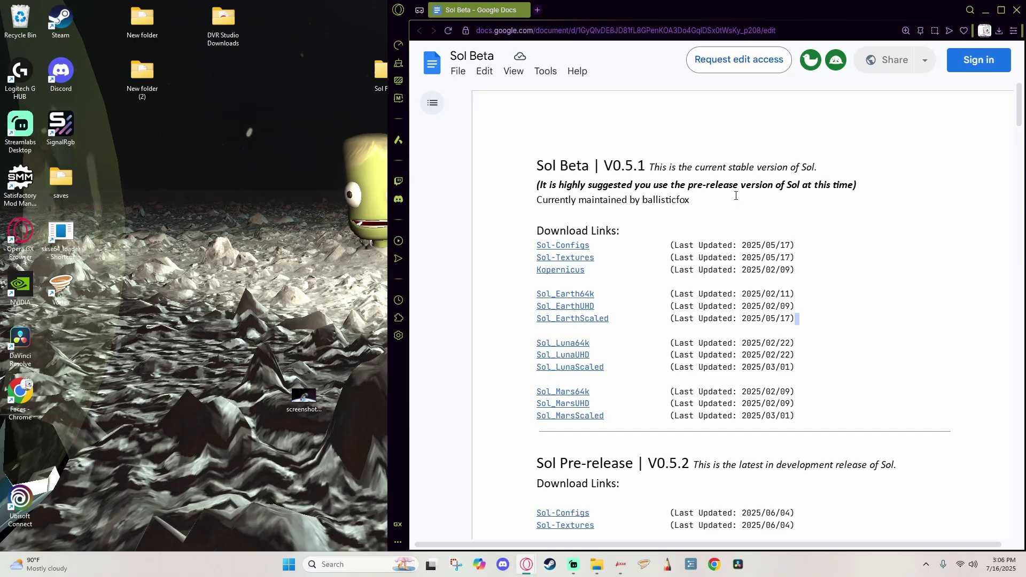
Step: Compare the download links listed for Sol Beta V0.5.1 and Sol Pre-release V0.5.2 in the document
scroll(619, 174, "down", 3)
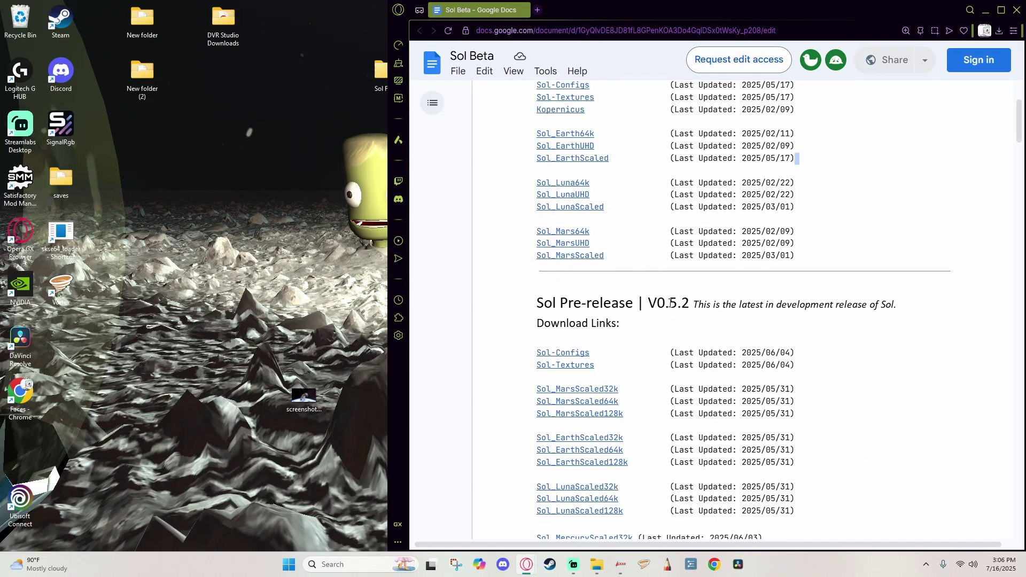
scroll(615, 314, "down", 2)
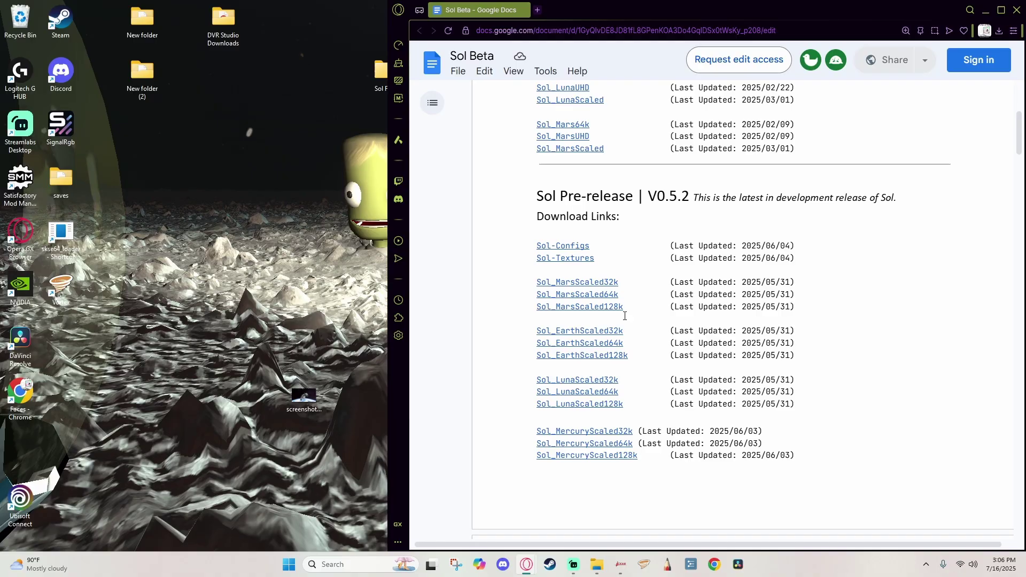
scroll(820, 267, "up", 5)
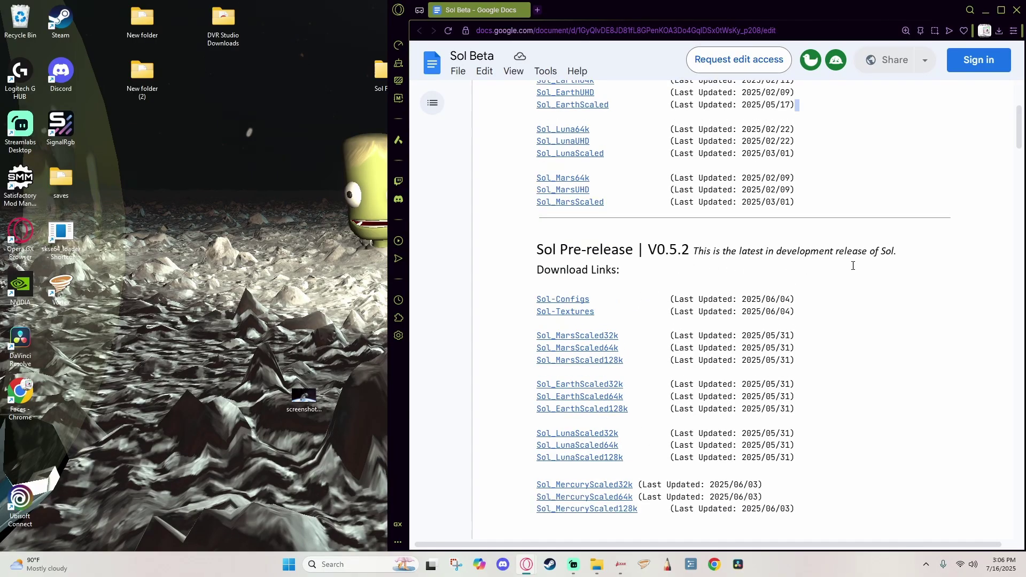
scroll(577, 230, "down", 1)
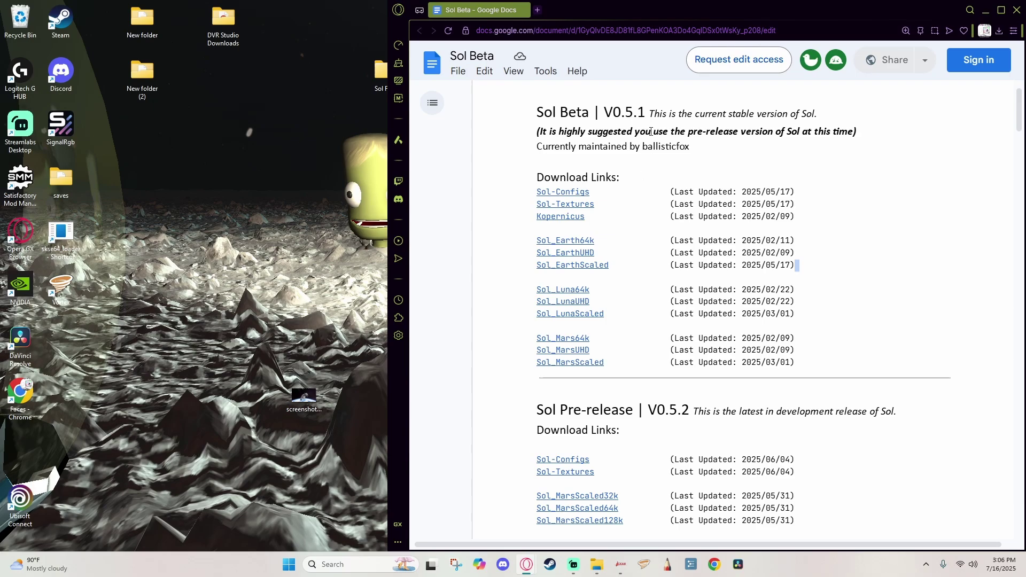
scroll(745, 218, "down", 4)
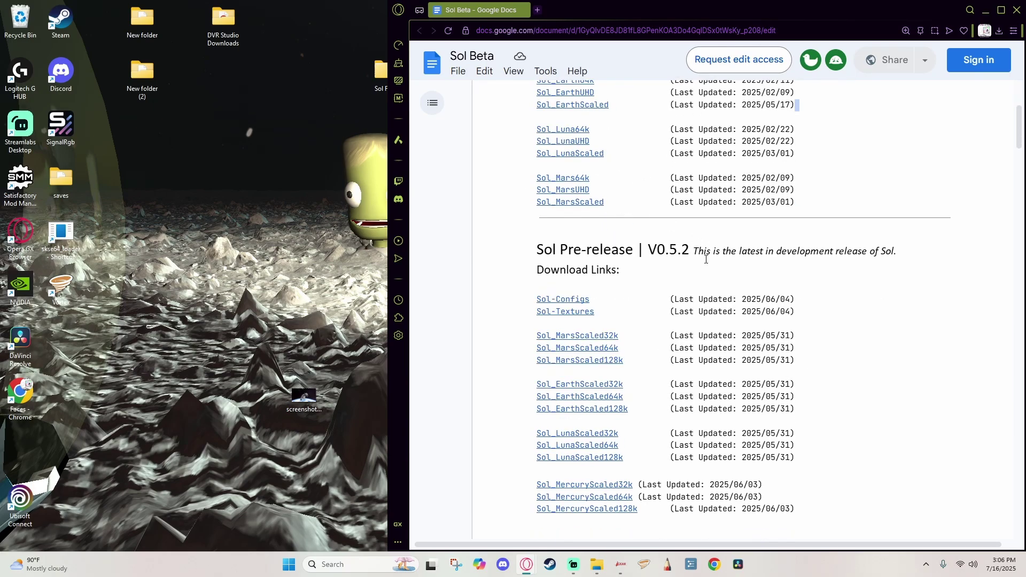
scroll(614, 233, "down", 1)
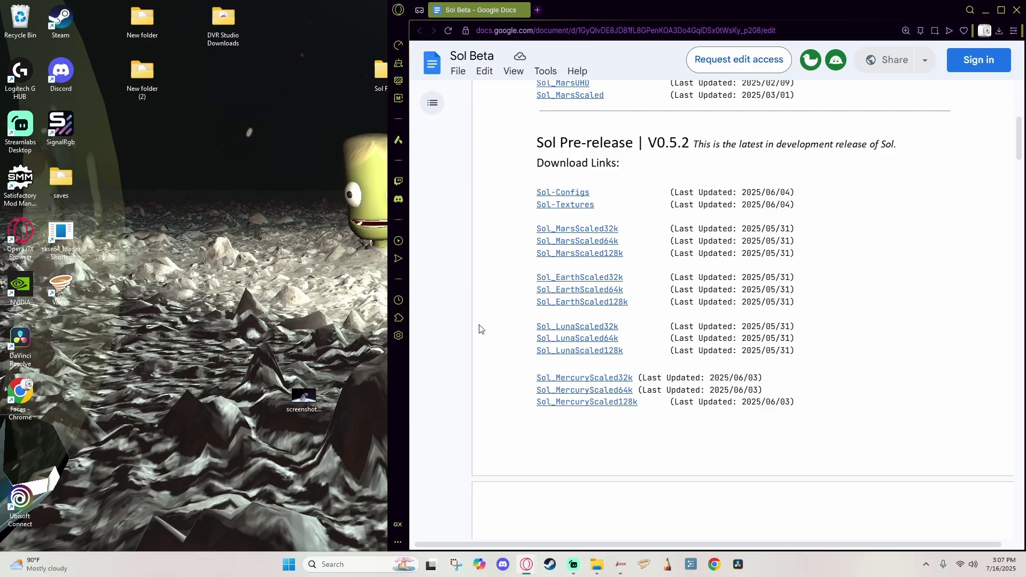
scroll(479, 329, "up", 1)
Step: Bring up the Sol Files folder in File Explorer, move its desktop icon clear of the browser, and select the RaymarchedVolumetrics archive
key("alt+Tab")
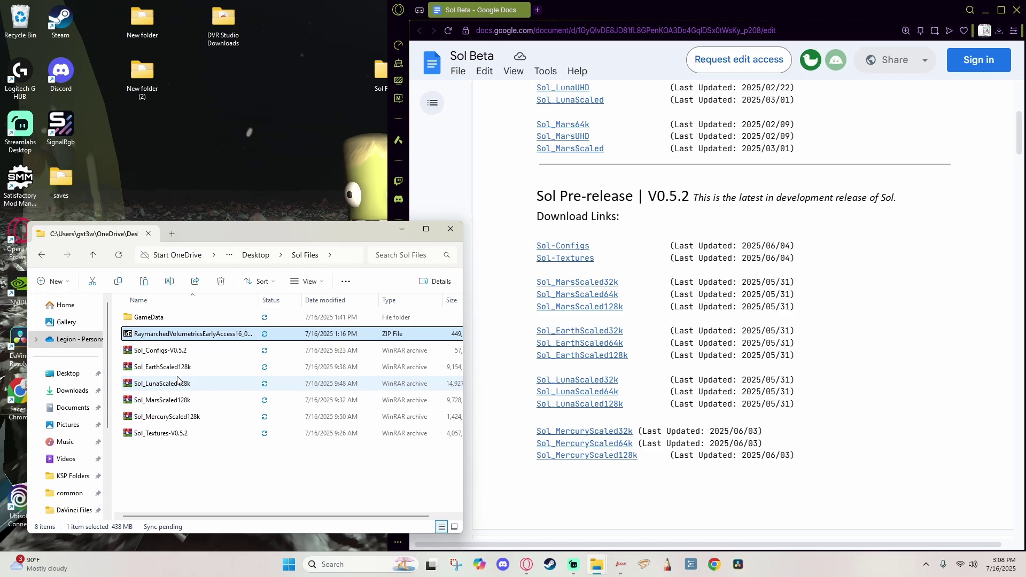
left_click_drag(375, 84, 344, 87)
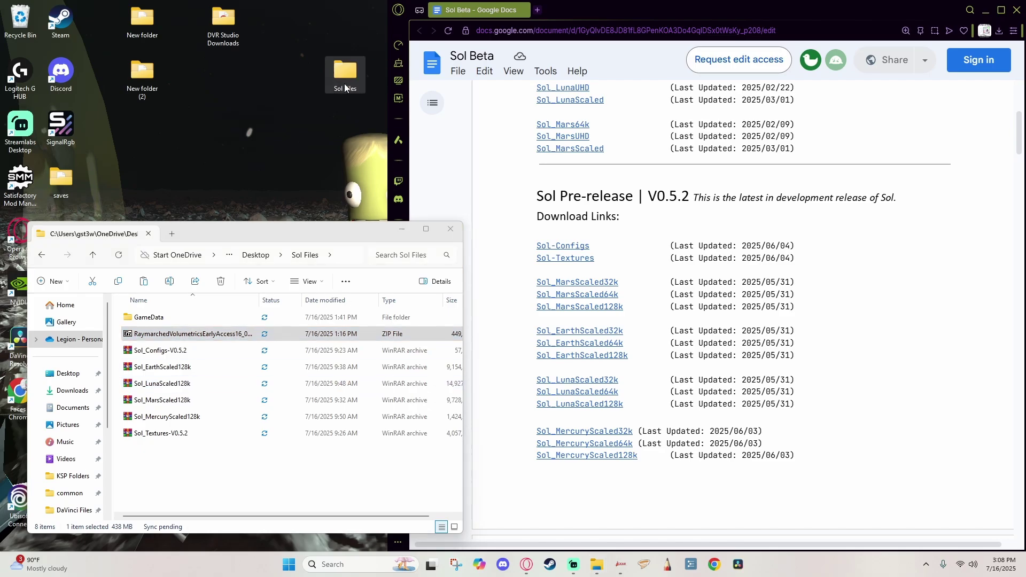
left_click(285, 468)
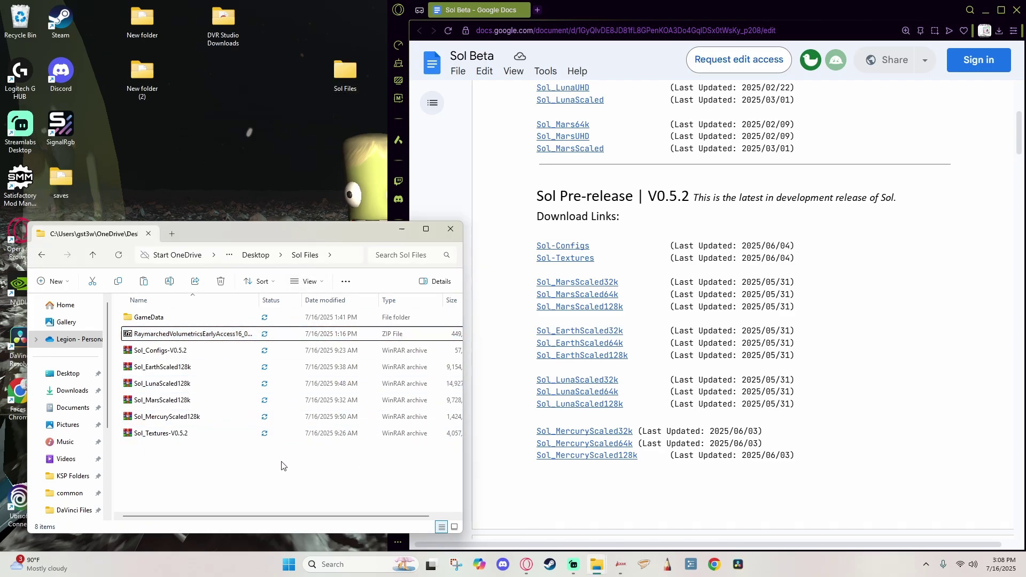
left_click(165, 335)
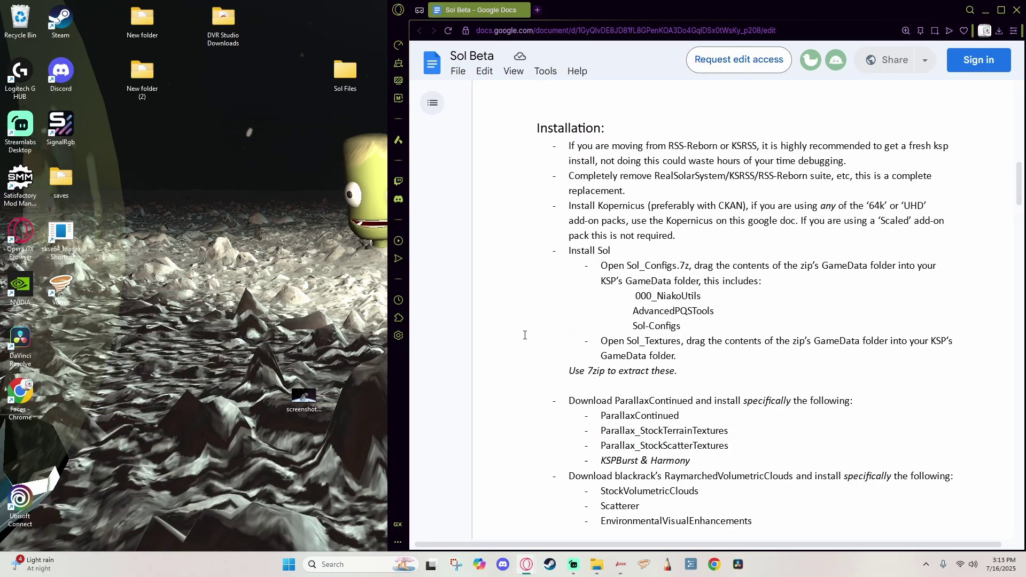
Step: Highlight the ParallaxContinued download and install requirements in the Installation section, then clear the highlight
scroll(524, 335, "down", 1)
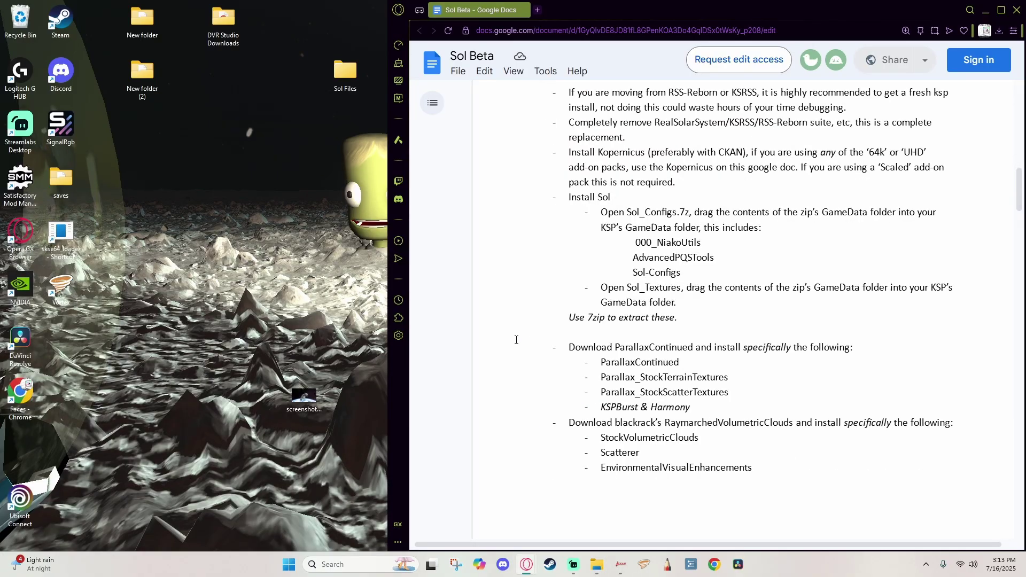
left_click_drag(567, 346, 712, 409)
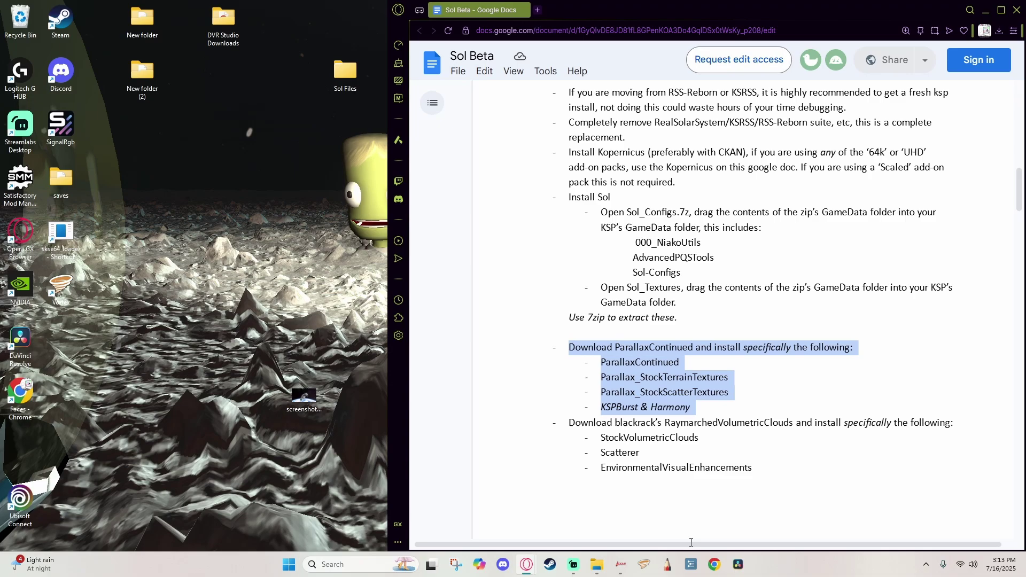
left_click(503, 371)
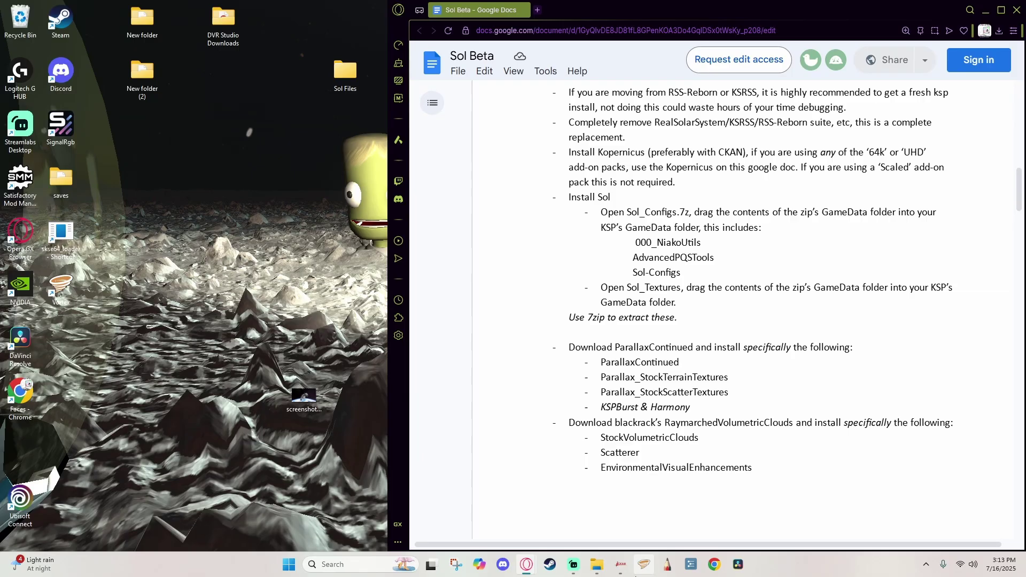
Step: Switch to CKAN, search the mods for "parallax con", and mark Parallax Continued for installation
left_click(620, 564)
left_click_drag(614, 228, 613, 147)
left_click_drag(537, 202, 437, 199)
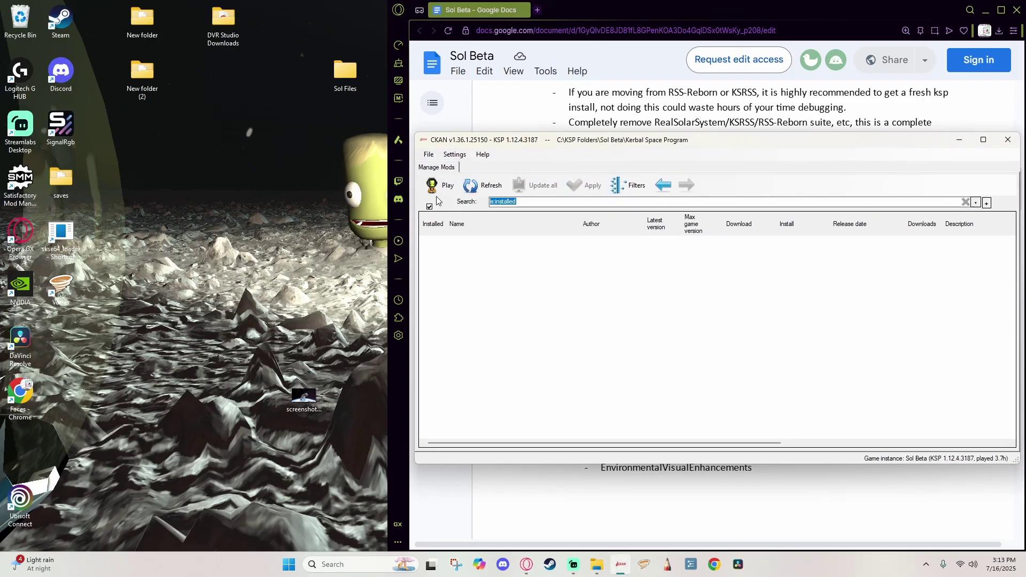
type("parallax ")
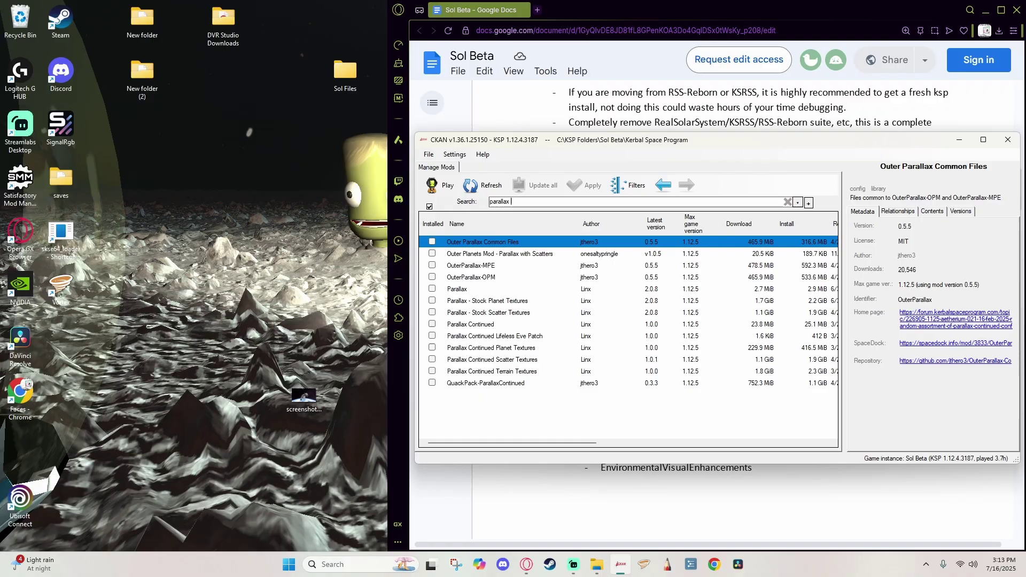
type("con")
left_click(431, 241)
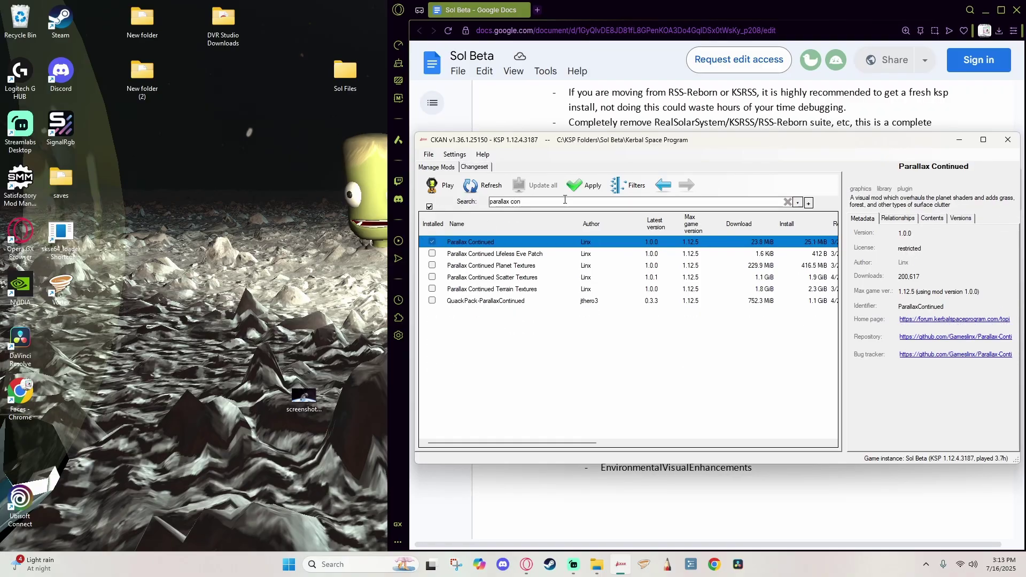
Step: Install Parallax Continued with its dependencies and the recommended Deferred mod, leaving out Shaddy and choosing KSPBurst Compiler as the KSPBurst provider
left_click(587, 186)
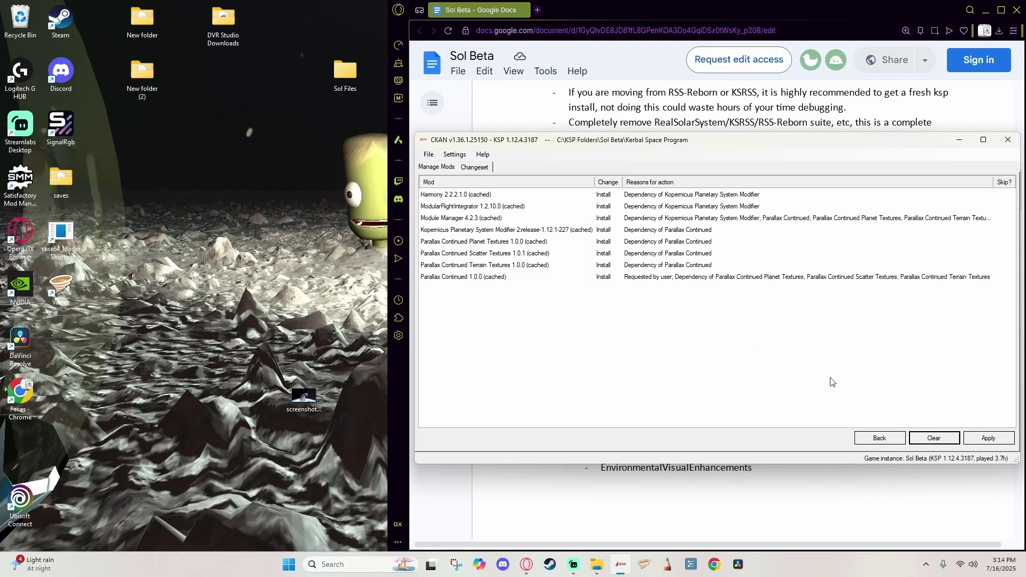
left_click(995, 439)
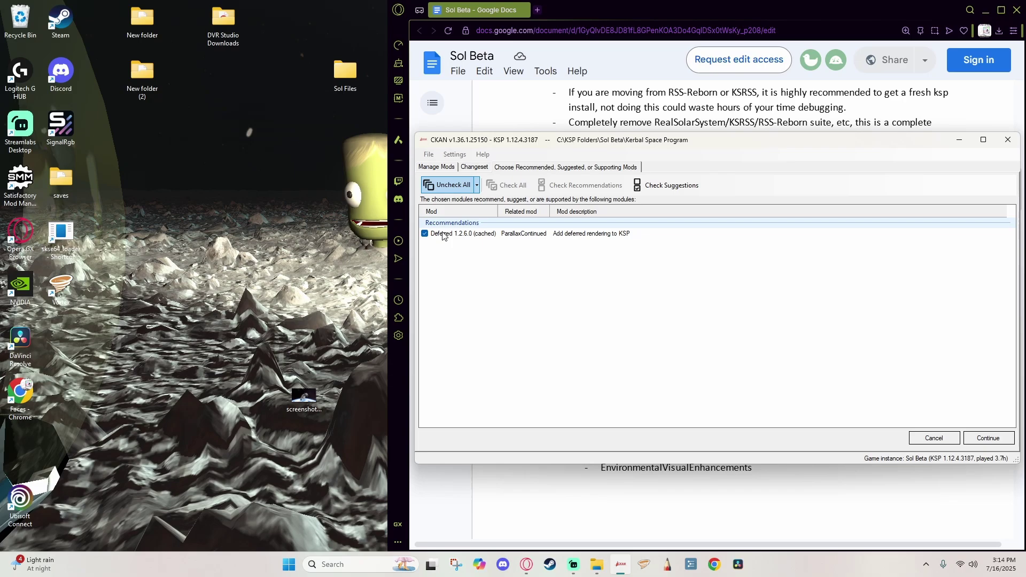
left_click(995, 441)
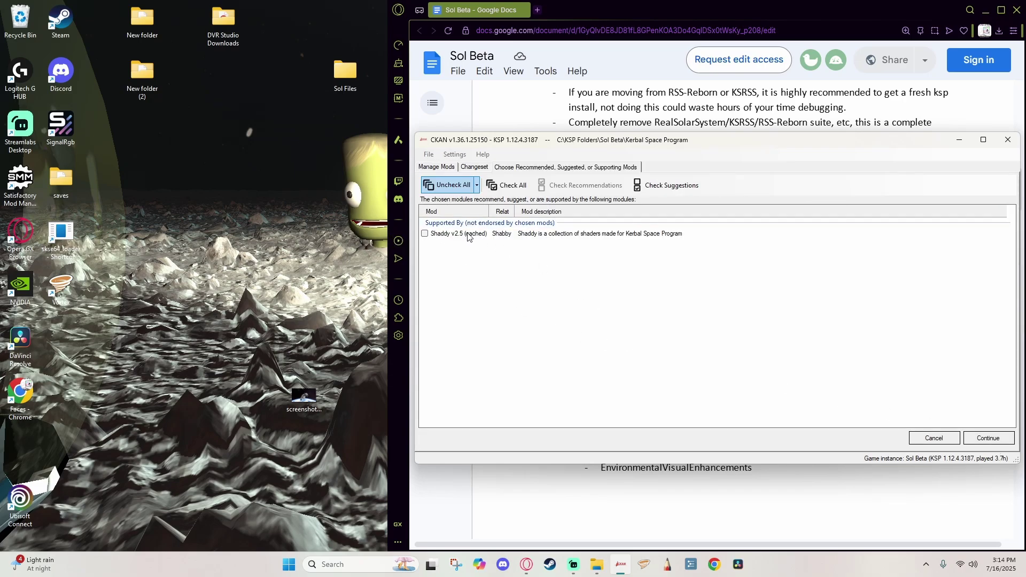
left_click(987, 437)
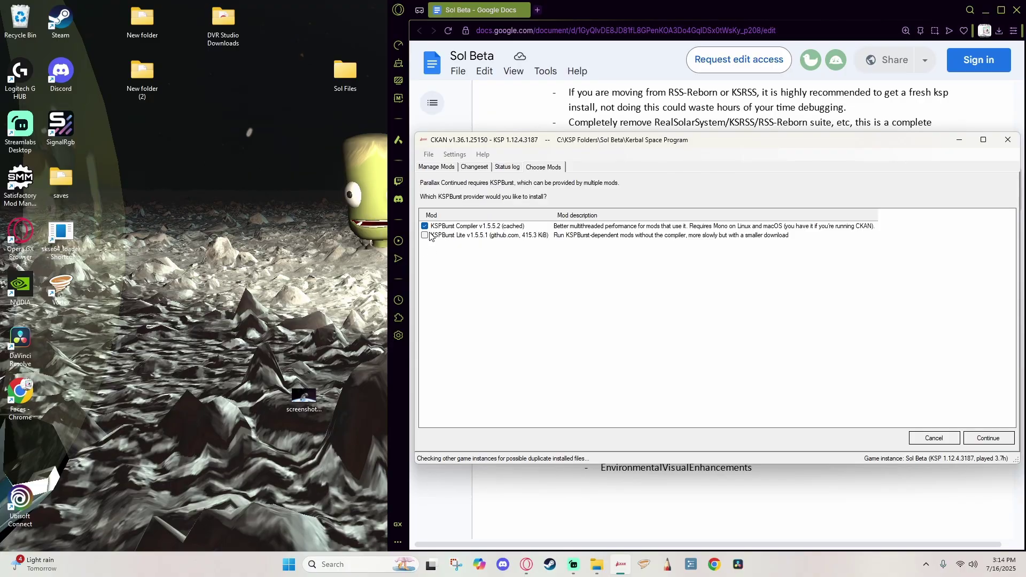
left_click(1000, 441)
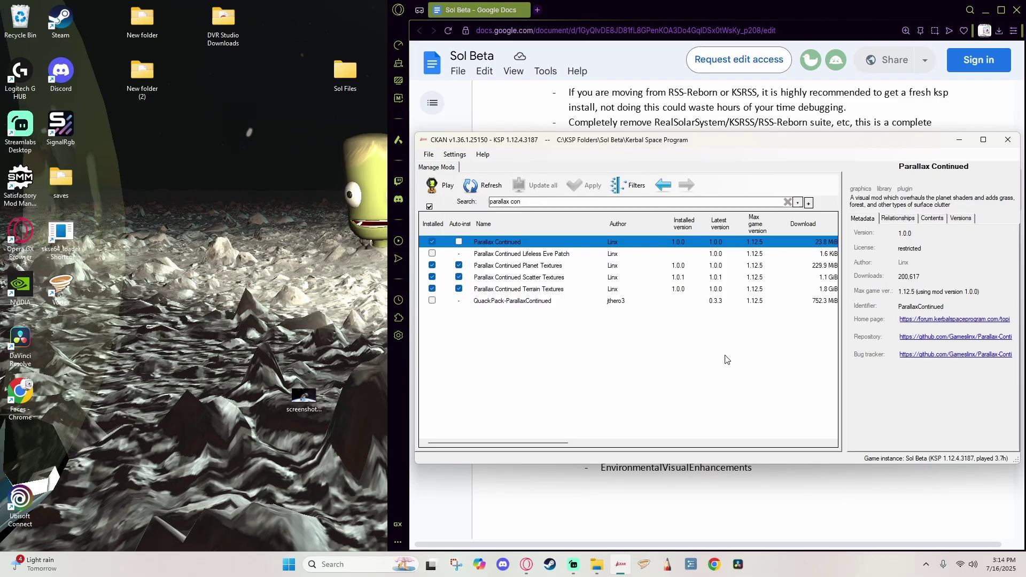
Step: Open the game directory's GameData folder from CKAN and copy everything in it except Squad and SquadExpansion
left_click(429, 154)
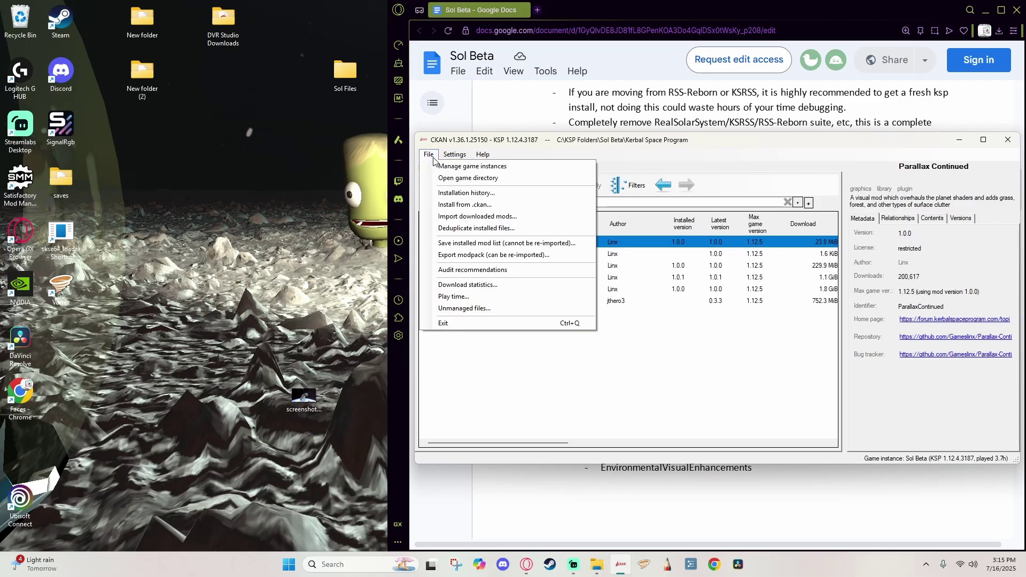
left_click(462, 174)
double_click(552, 261)
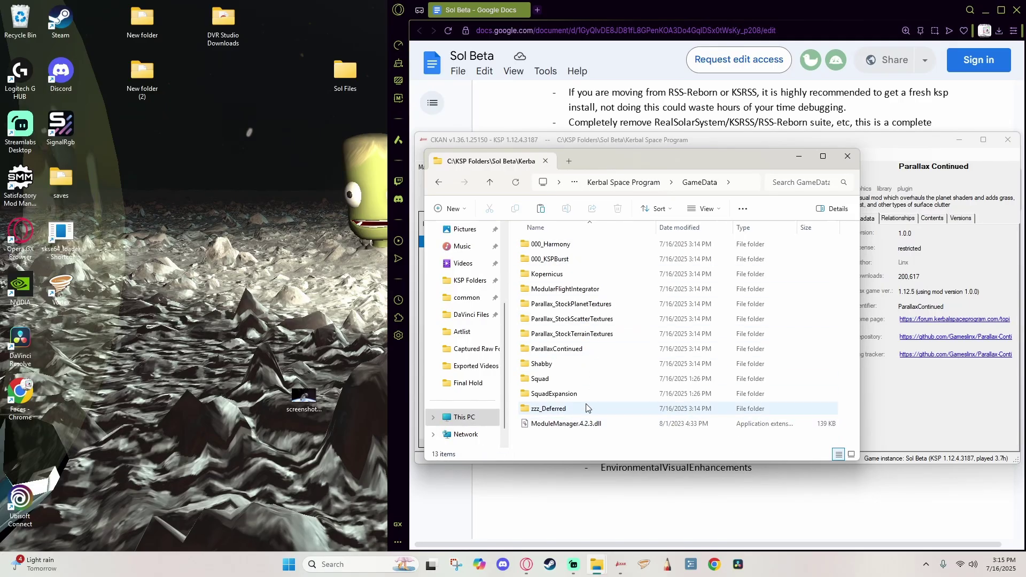
left_click(563, 247)
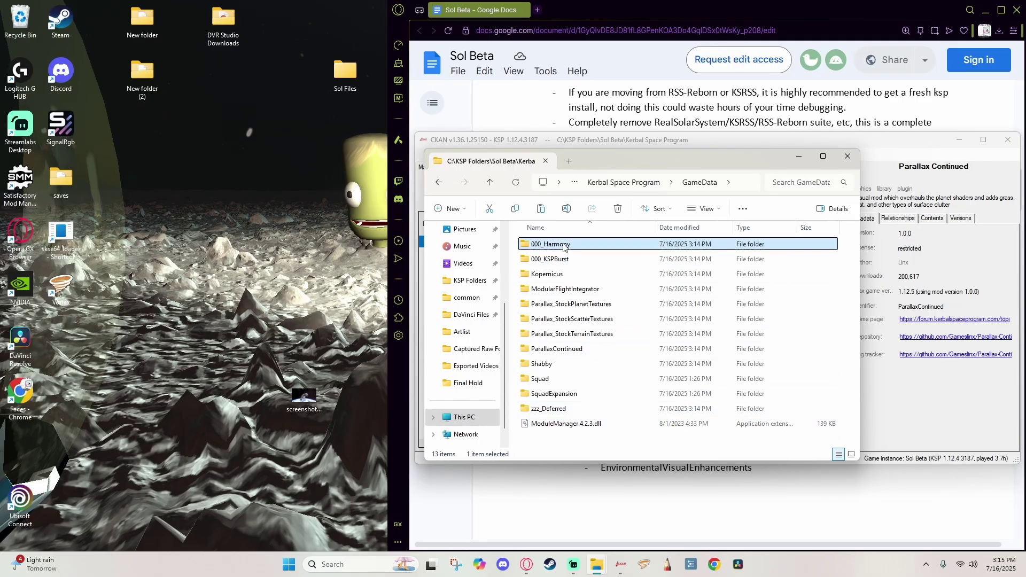
left_click(567, 427, "shift")
left_click(542, 379, "ctrl")
left_click(556, 394, "ctrl")
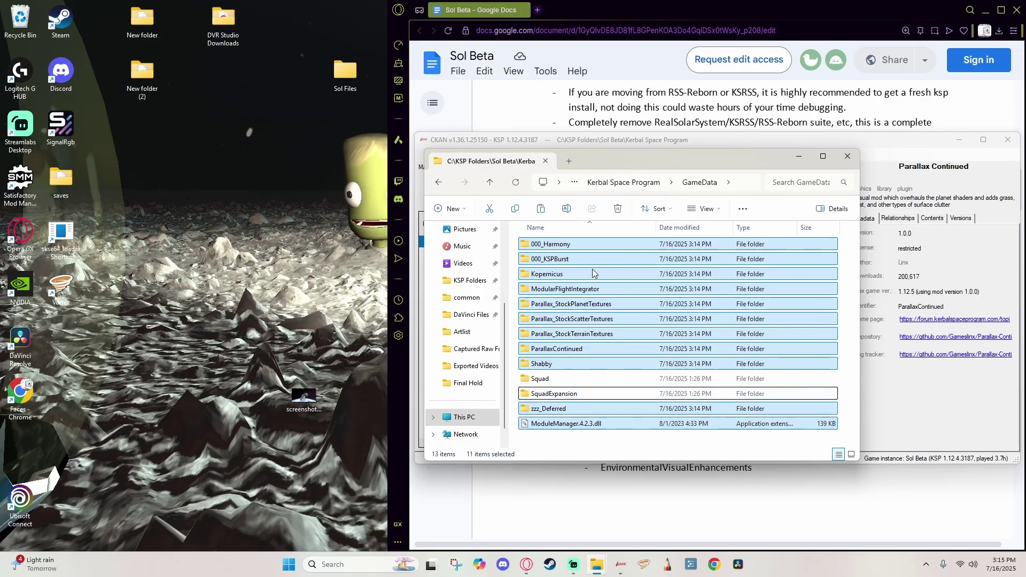
left_click(508, 213)
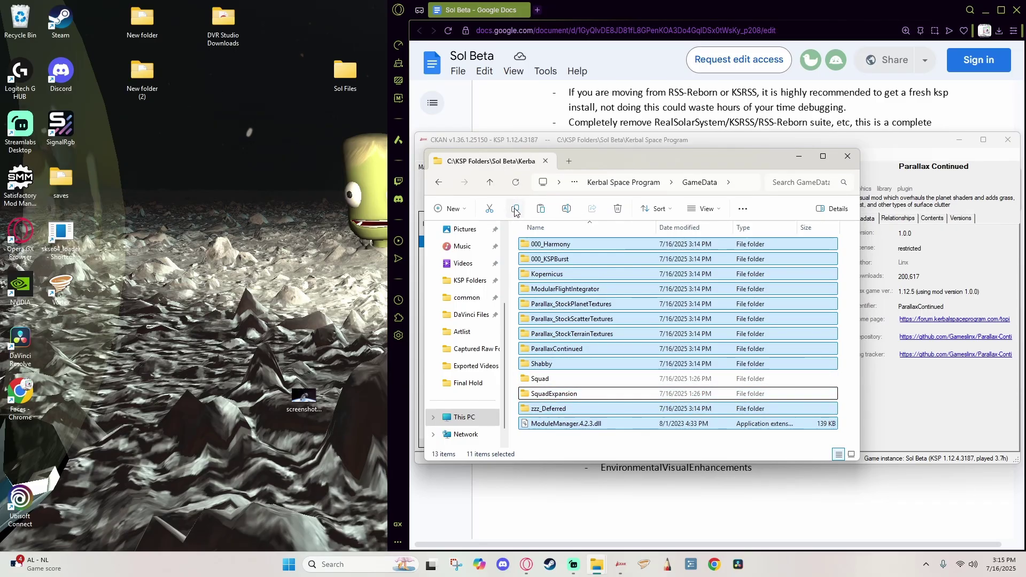
Step: Paste the copied mod files into the GameData folder inside Sol Files, replacing the files already there
key("alt+Tab")
key("ctrl+v")
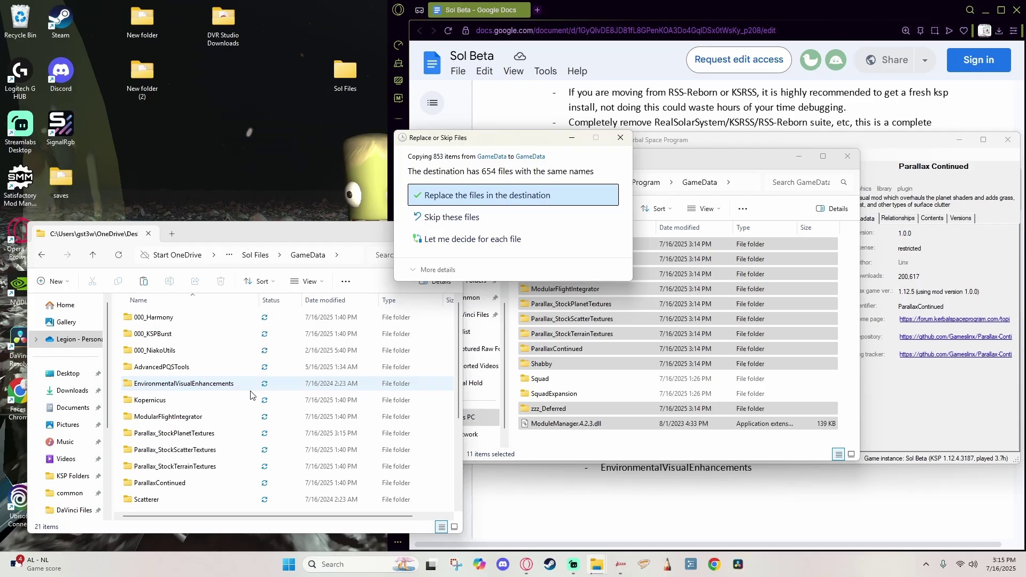
left_click(469, 197)
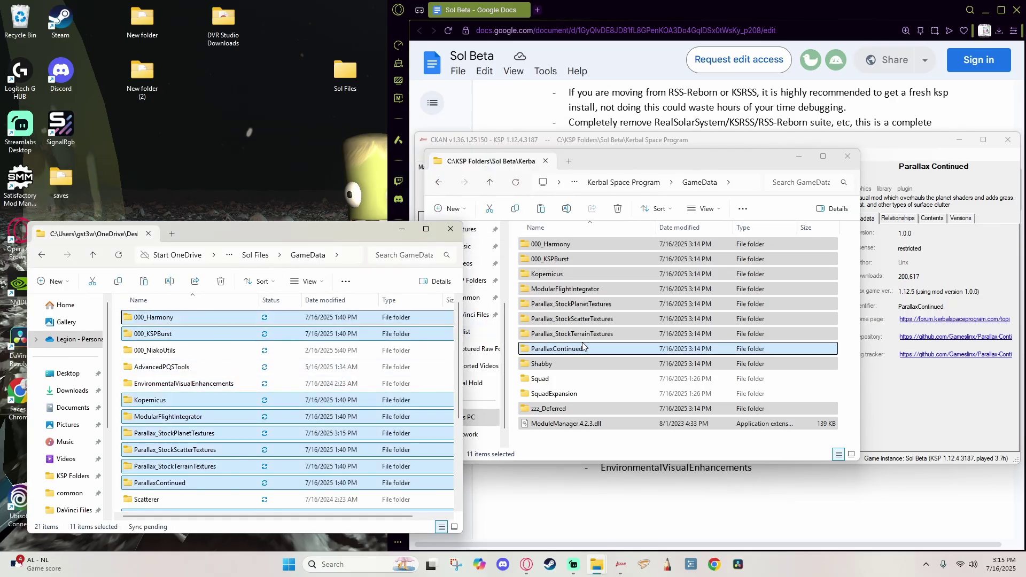
Step: Check the ParallaxContinued requirements in the document and delete the Parallax_StockPlanetTextures folder from the Sol Files GameData folder
left_click(556, 502)
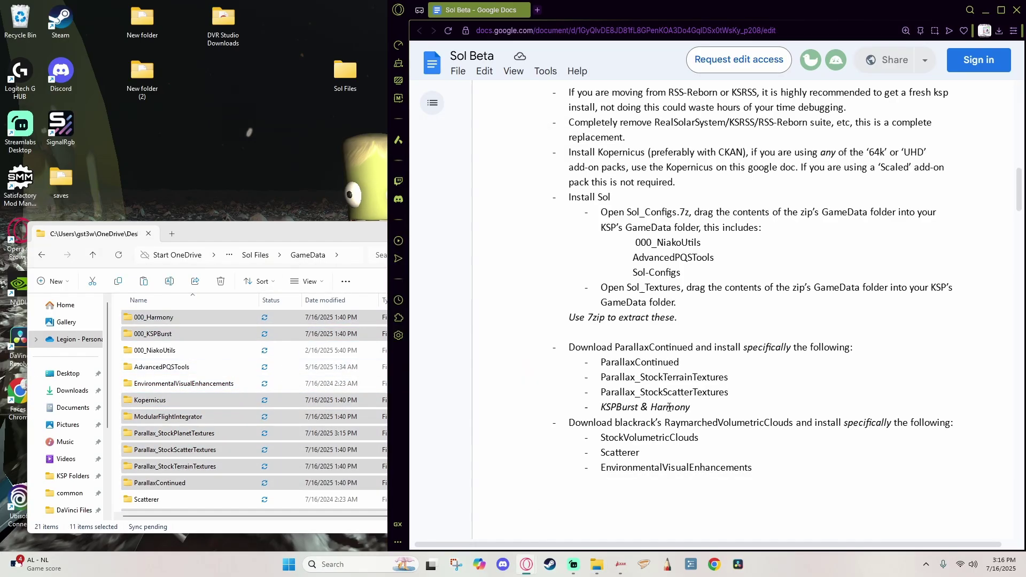
scroll(694, 374, "down", 1)
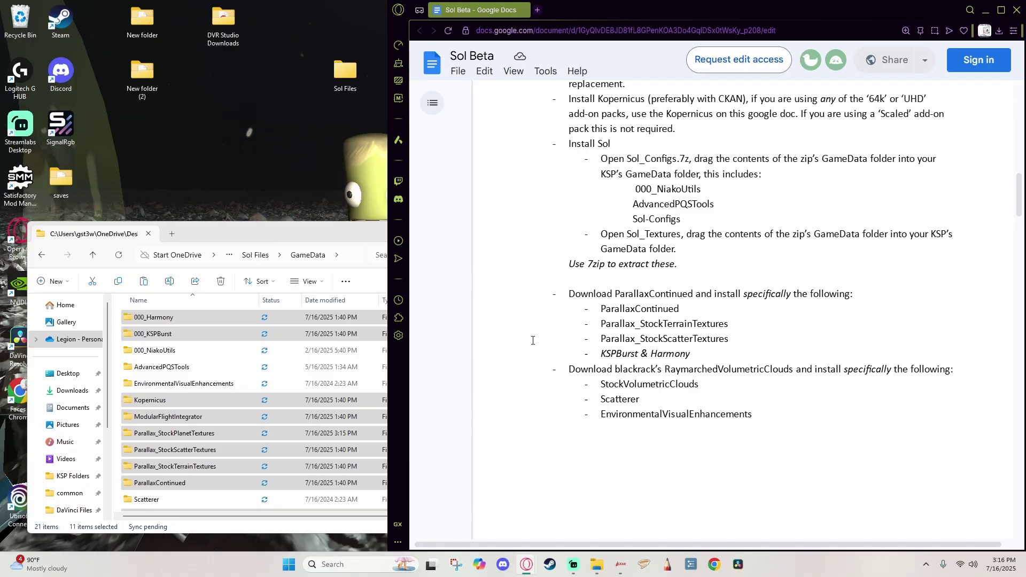
left_click(287, 237)
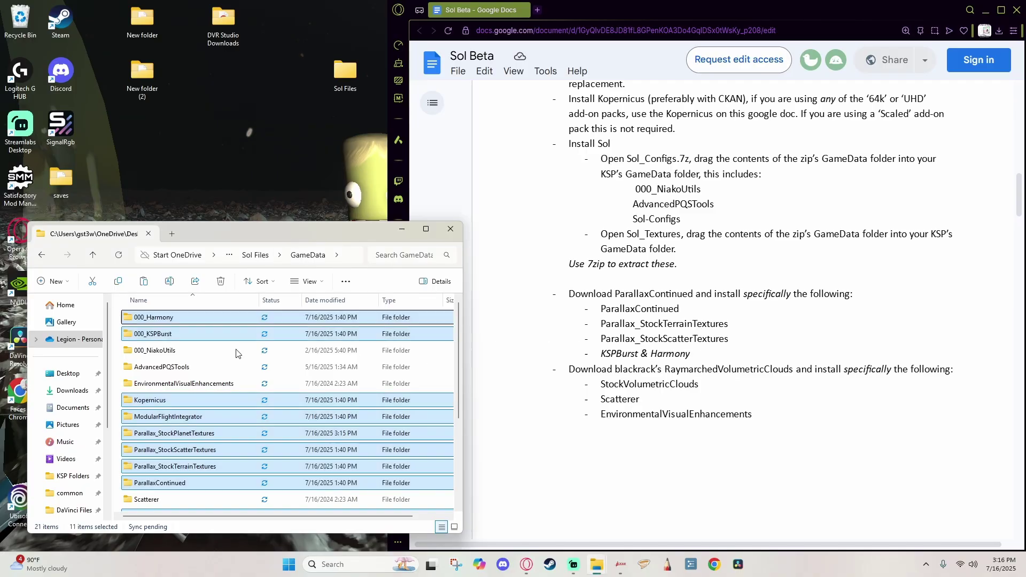
left_click(204, 439)
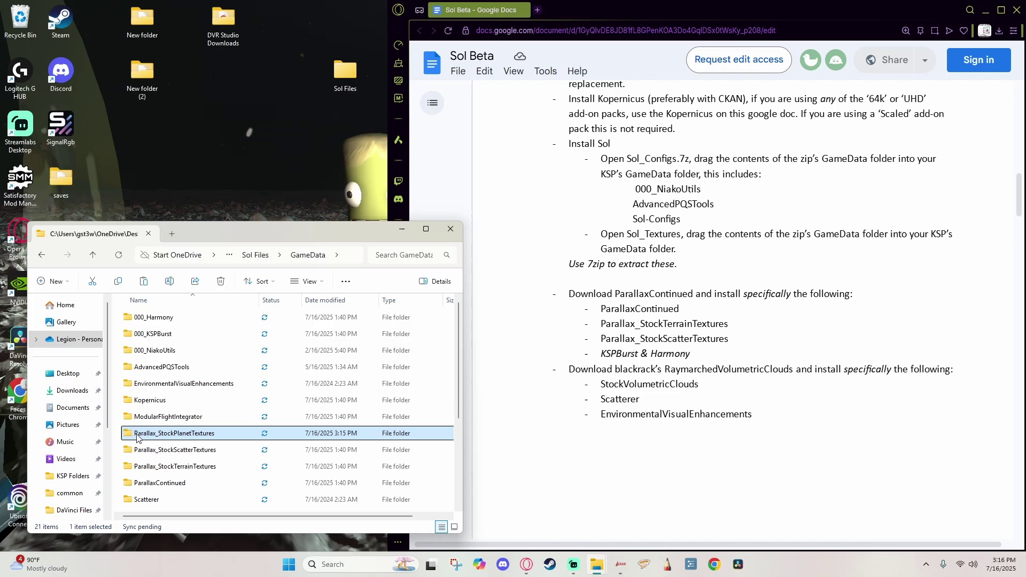
left_click(220, 282)
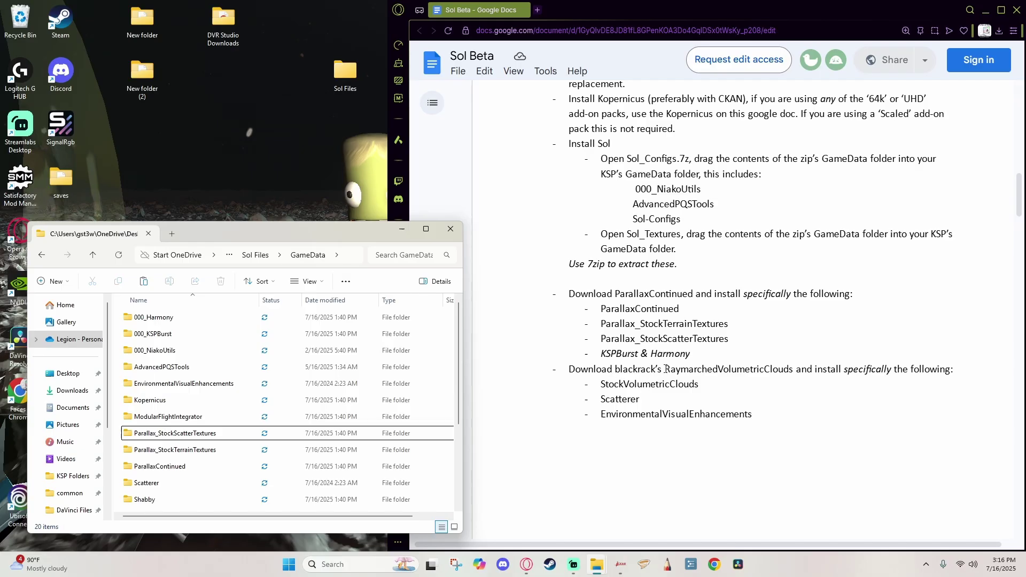
Step: Compare the RaymarchedVolumetricClouds requirements in the document with the Sol Files GameData folder and delete StockScattererConfigs
left_click_drag(602, 384, 601, 435)
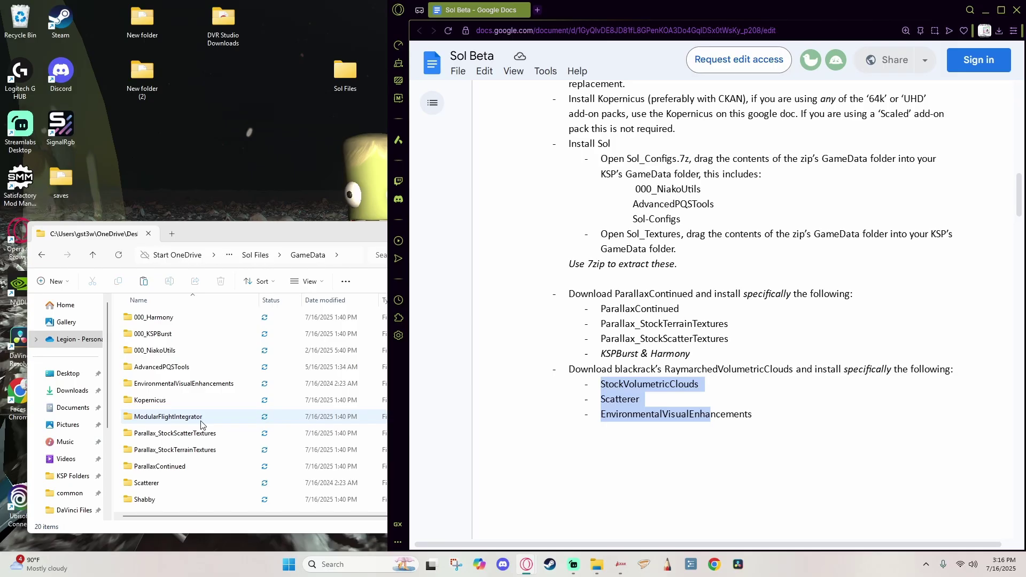
scroll(190, 417, "down", 1)
left_click(148, 338)
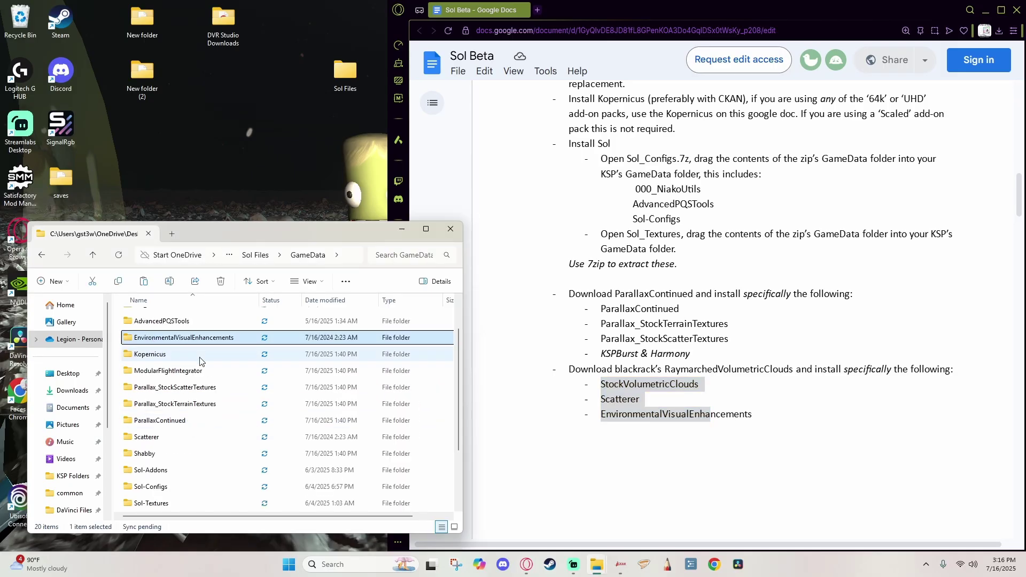
scroll(152, 350, "down", 2)
left_click(154, 358)
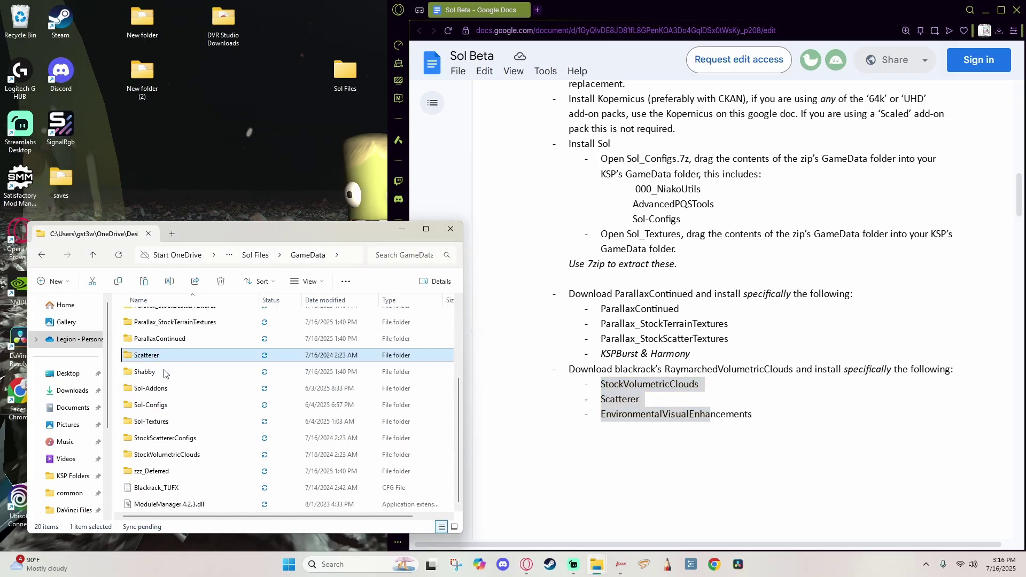
left_click(154, 457)
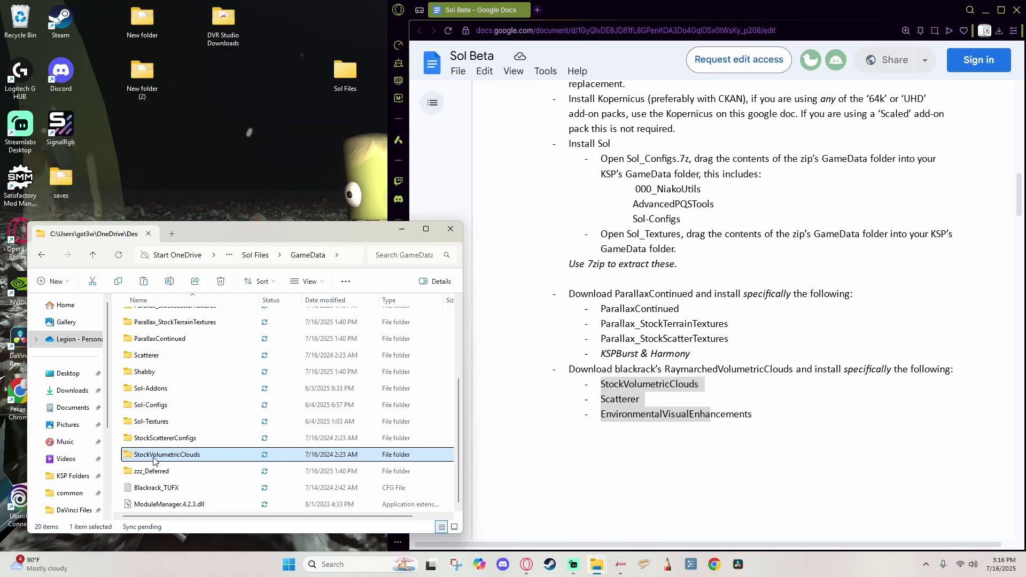
left_click(160, 443)
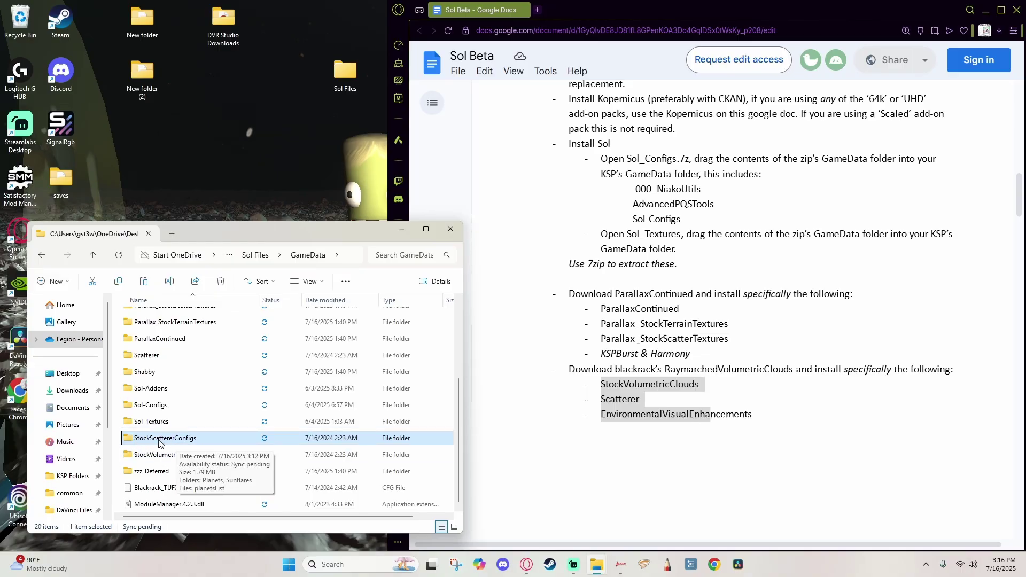
left_click(222, 282)
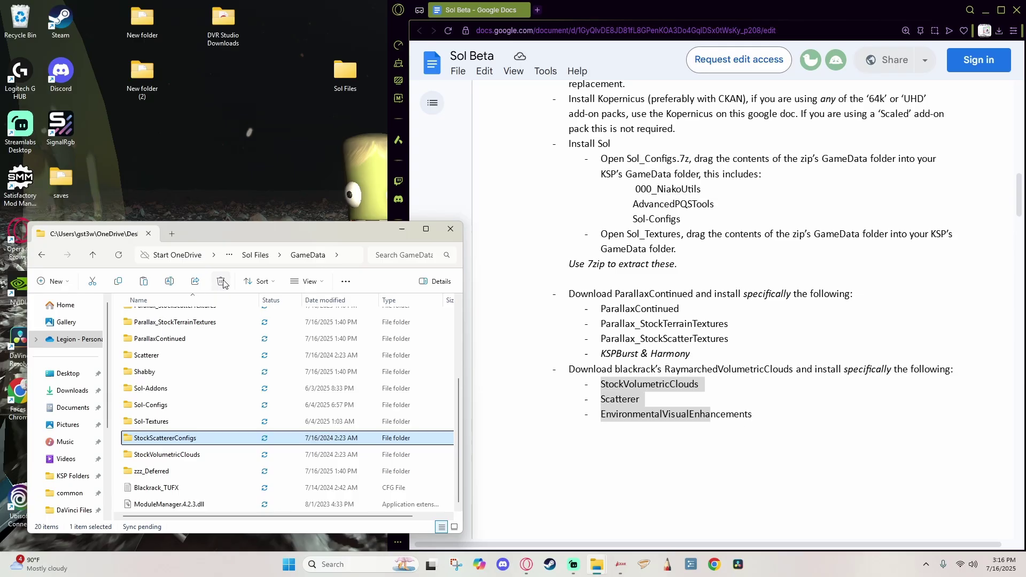
Step: Highlight the ParallaxContinued and RaymarchedVolumetricClouds requirements in the document and clear the highlight
left_click(713, 408)
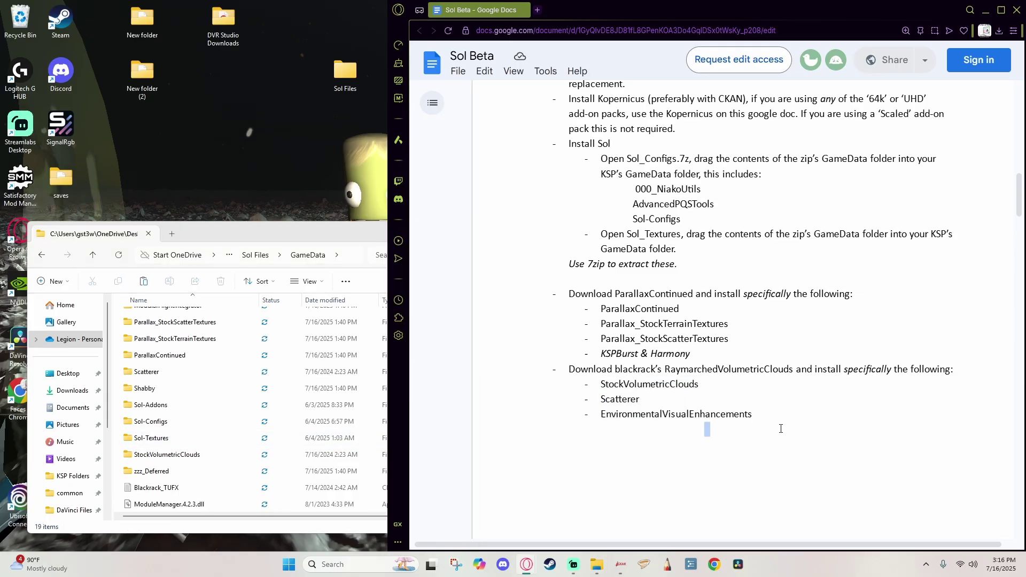
left_click_drag(753, 415, 573, 295)
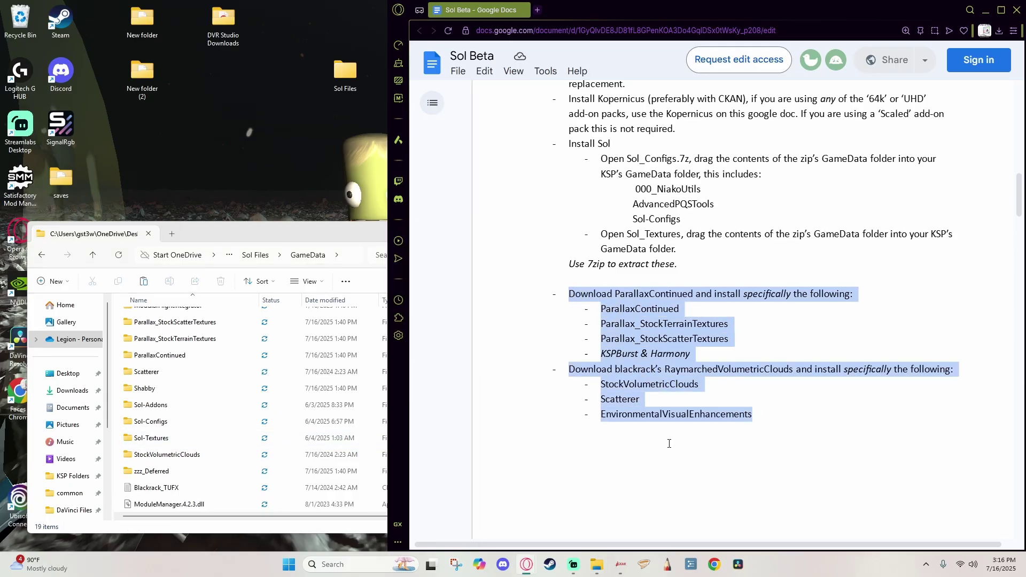
left_click(781, 421)
scroll(690, 362, "up", 2)
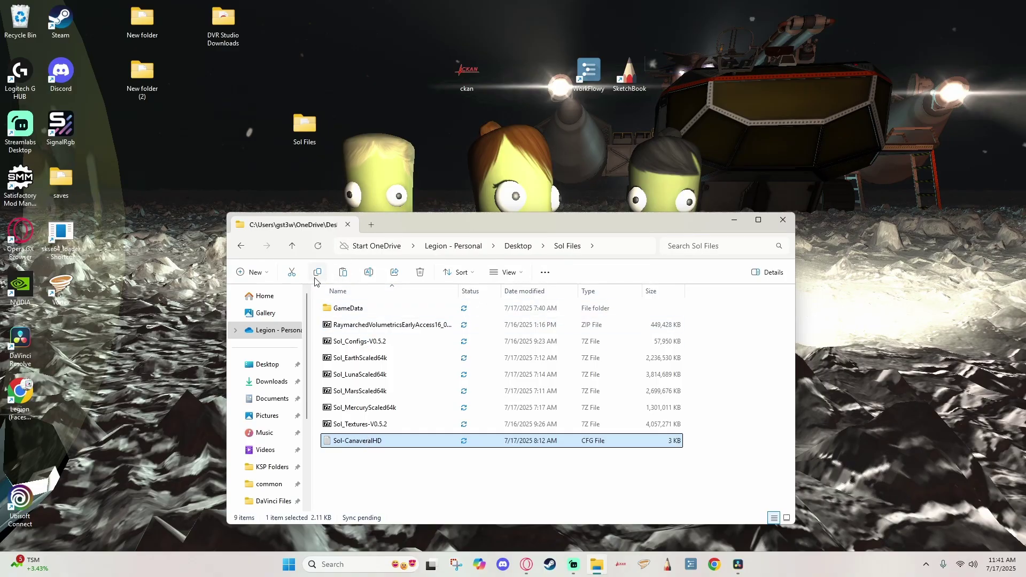
Step: Paste the Sol-CanaveralHD config from Sol Files into the Patches folder of GameData's Sol-Configs, replacing the existing file
double_click(352, 308)
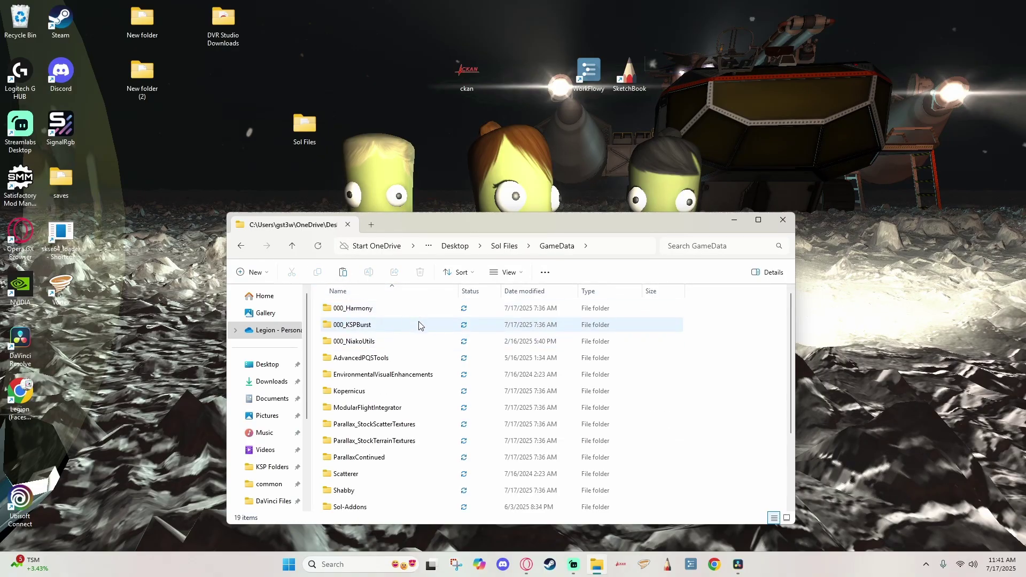
scroll(414, 329, "down", 1)
scroll(407, 342, "down", 2)
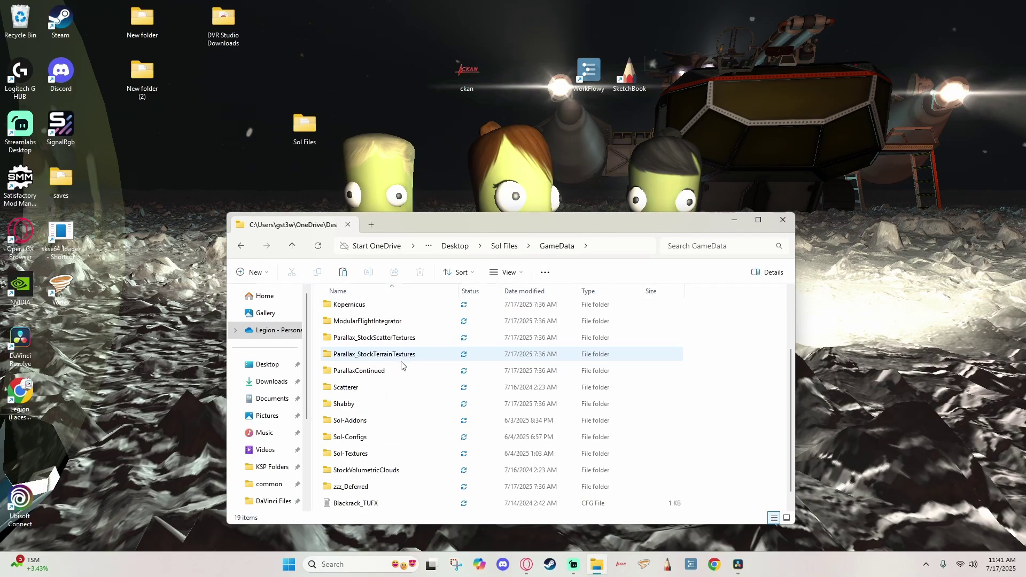
double_click(355, 422)
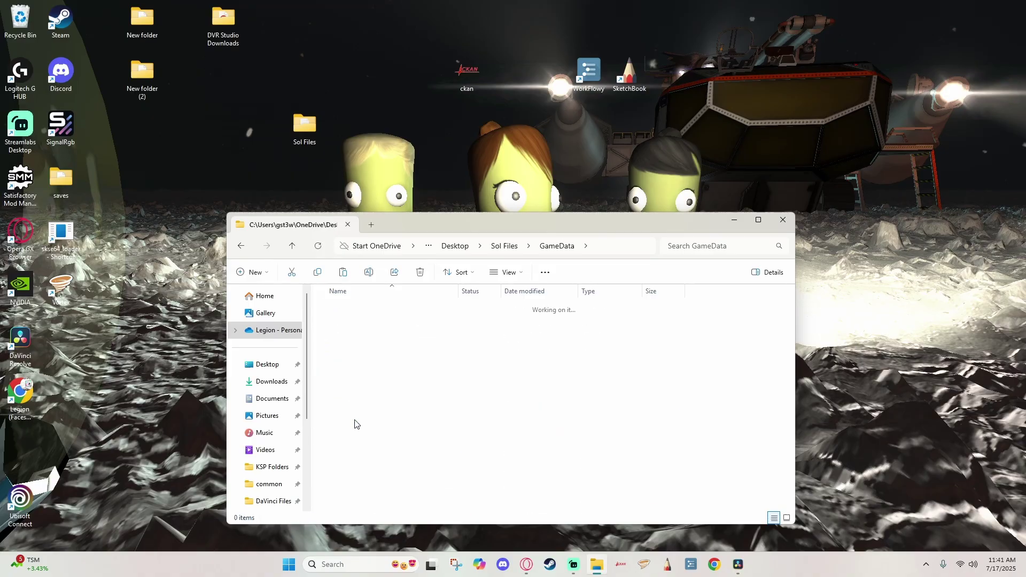
double_click(350, 326)
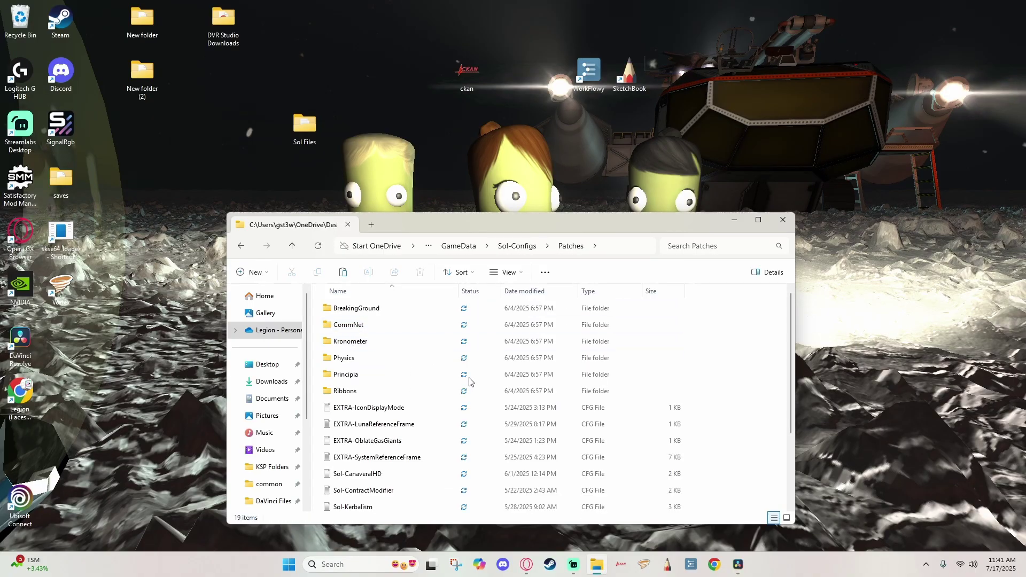
scroll(353, 320, "down", 2)
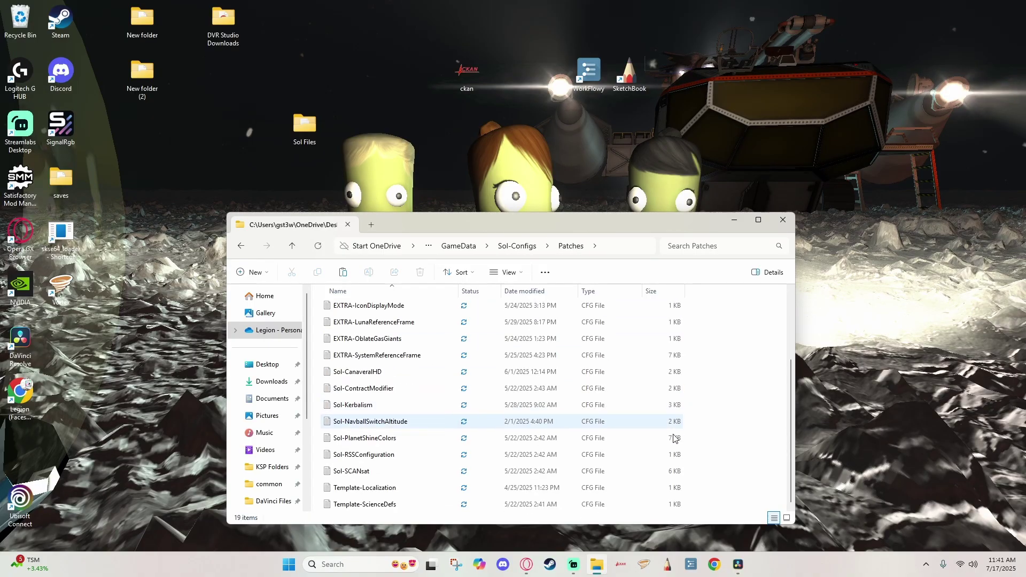
left_click(343, 274)
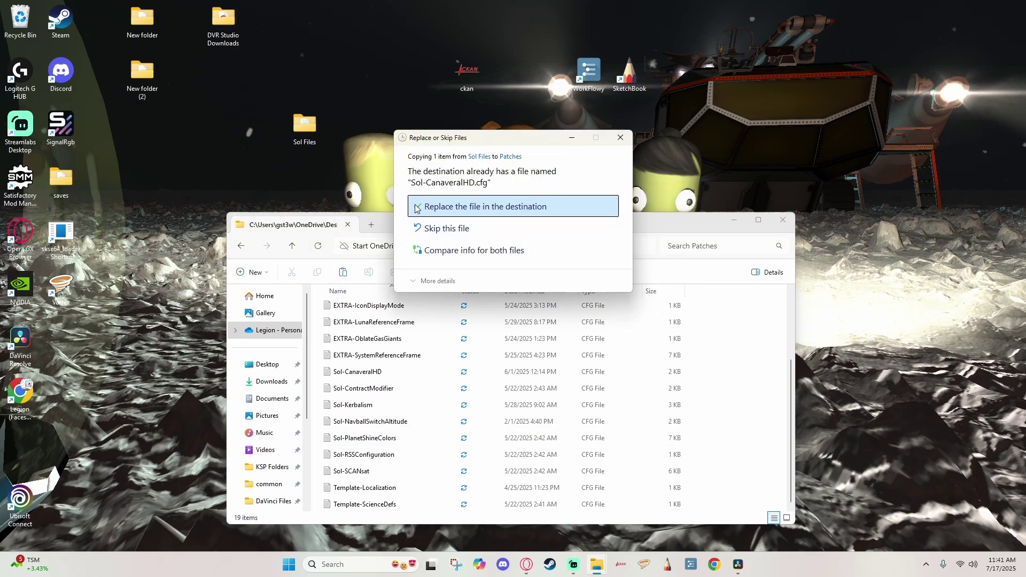
left_click(466, 207)
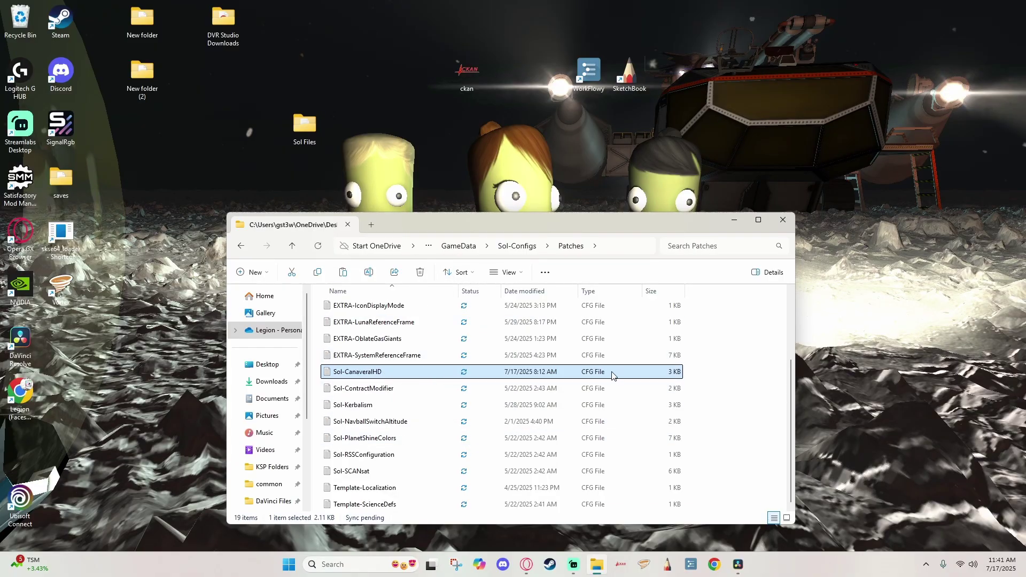
scroll(615, 375, "up", 2)
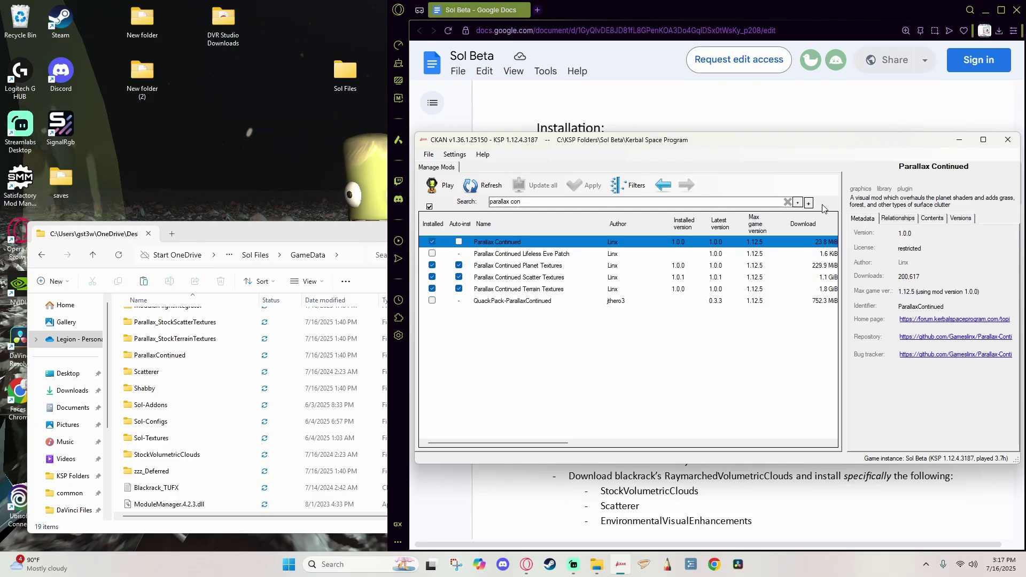
Step: Switch to CKAN, filter the mod list to installed mods, deselect all of them and apply their removal
left_click(787, 202)
left_click(797, 203)
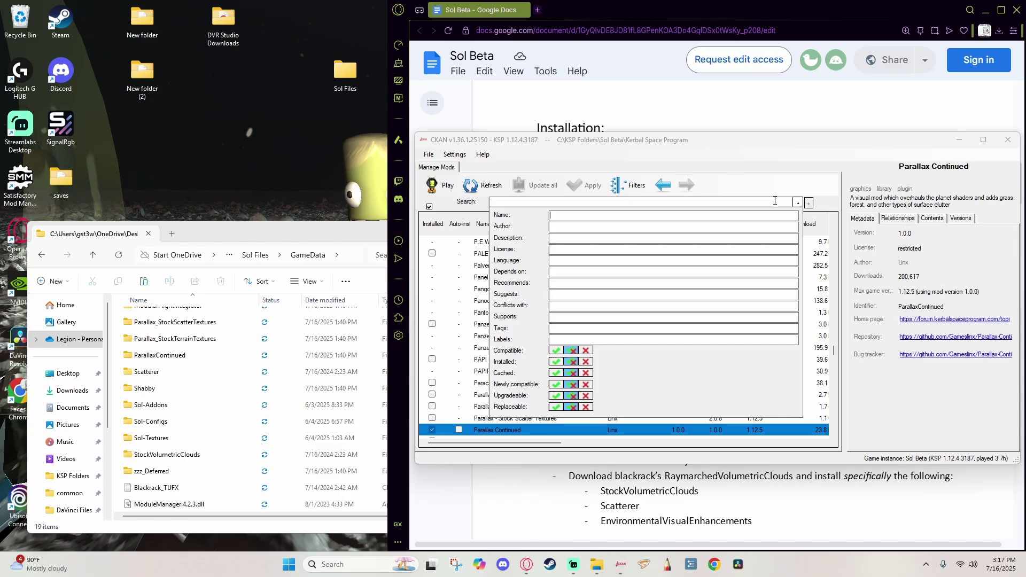
left_click(555, 361)
left_click(807, 203)
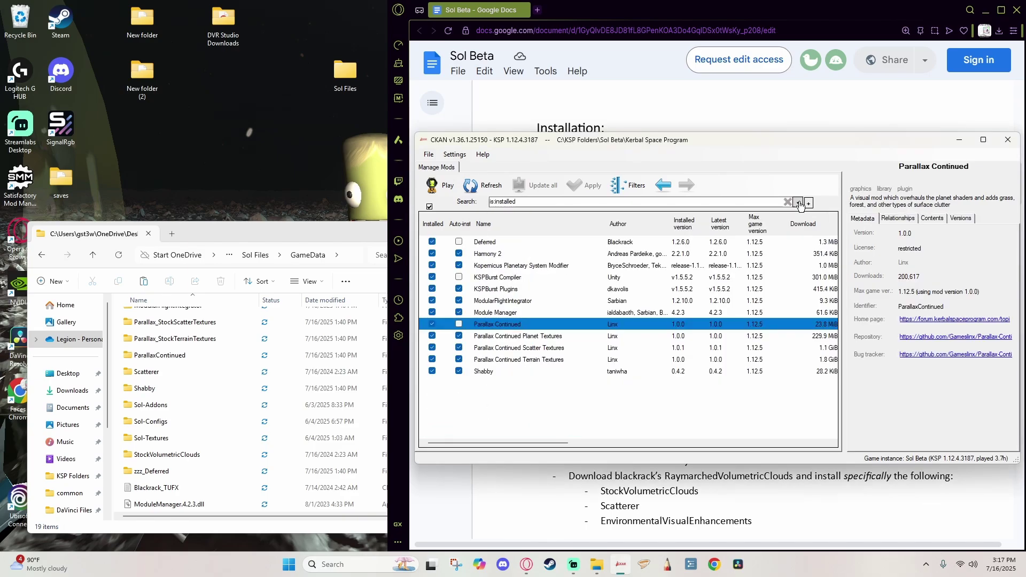
left_click(429, 207)
left_click(592, 187)
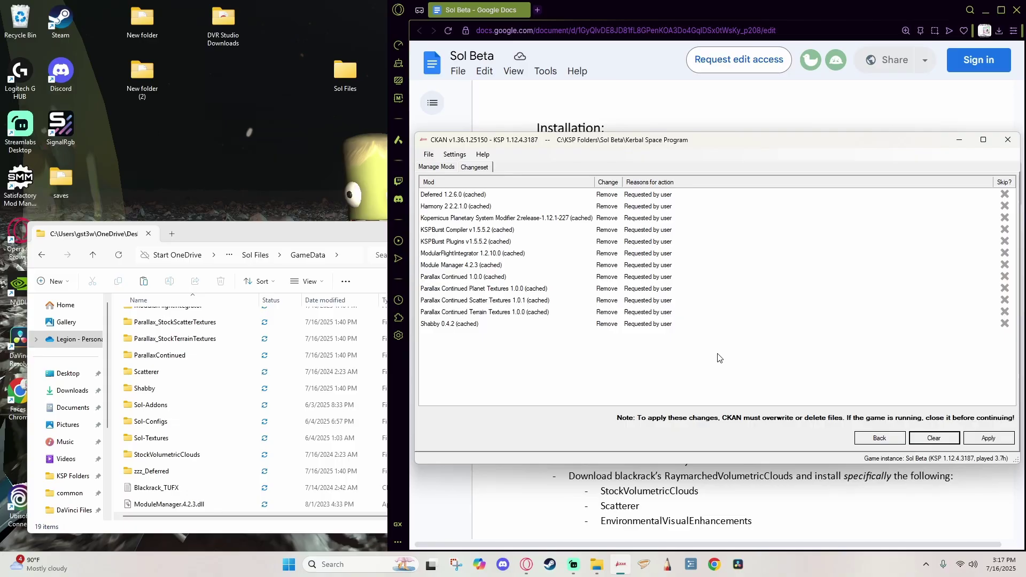
left_click(988, 437)
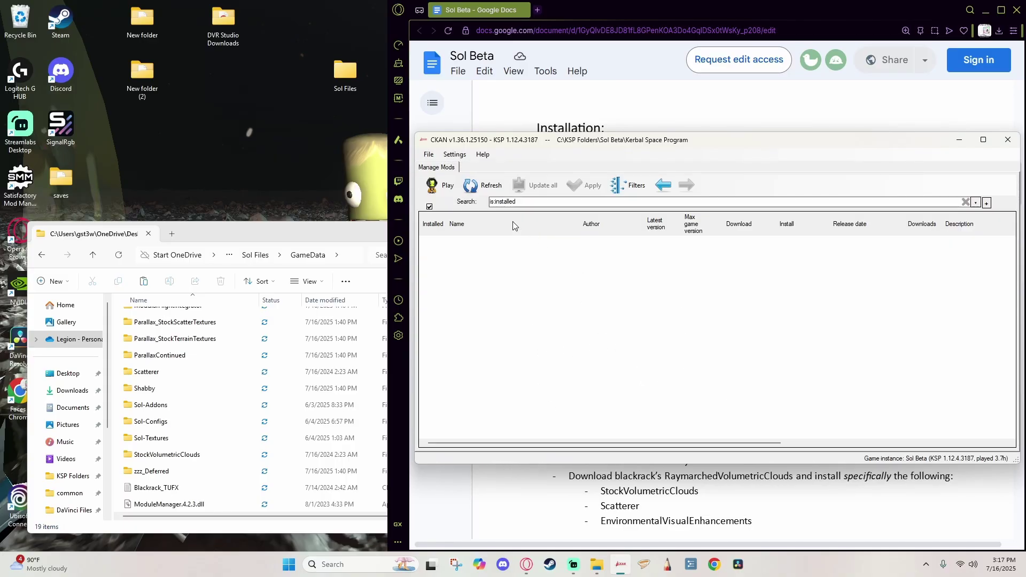
Step: Open the game directory from CKAN, inspect its GameData folder for leftover mods and close the folder window
left_click(427, 154)
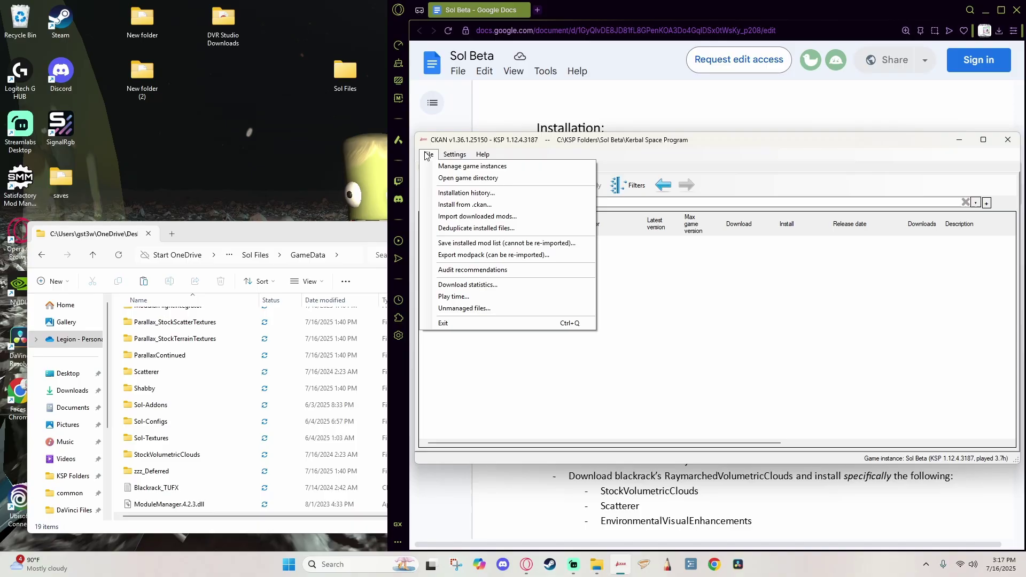
left_click(468, 178)
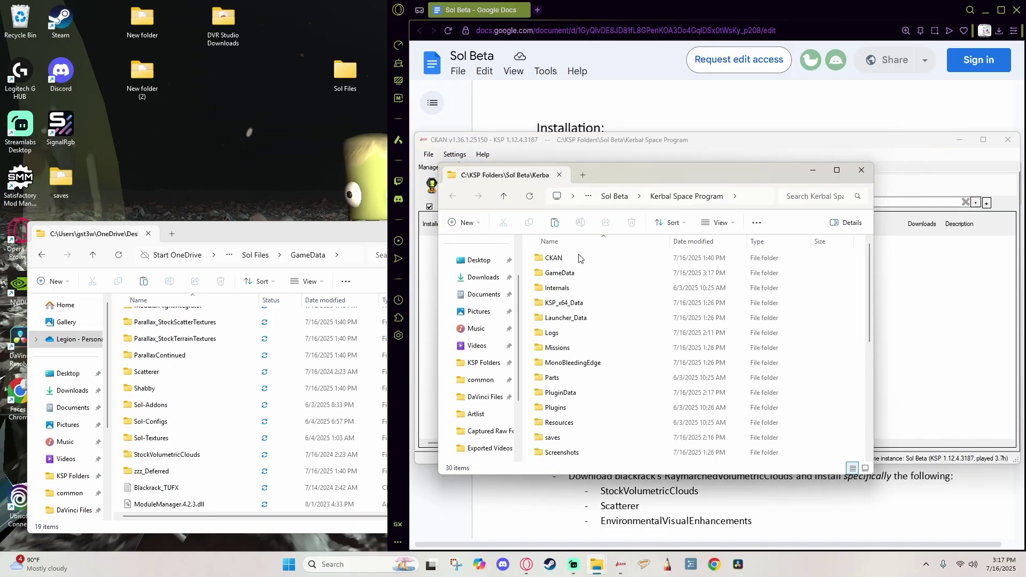
double_click(569, 273)
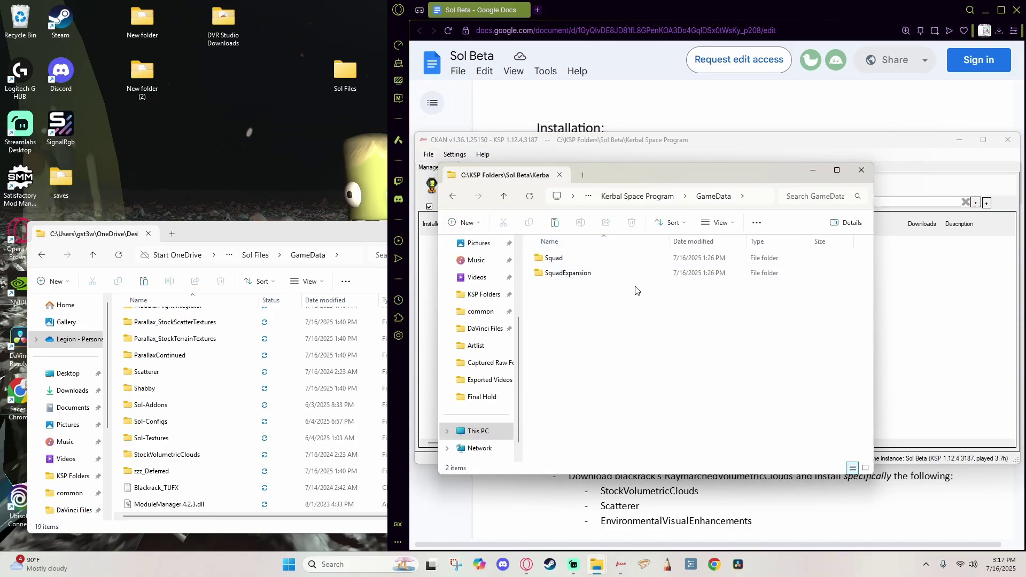
left_click(860, 176)
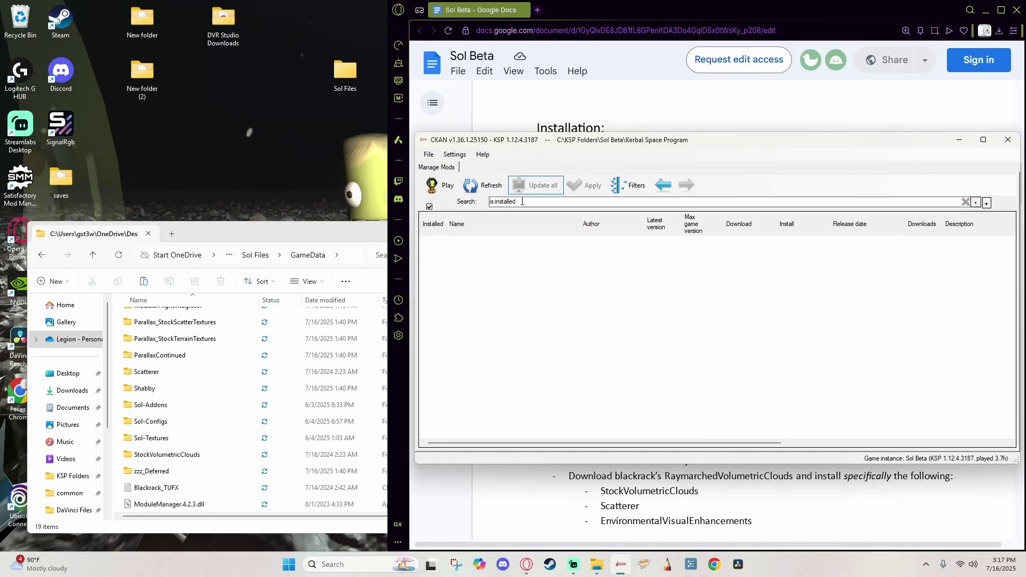
Step: Search for "expres", select the Realism Overhaul/Realistic Progression 1 Express Install and High Graphics, and apply the changeset
type("expres")
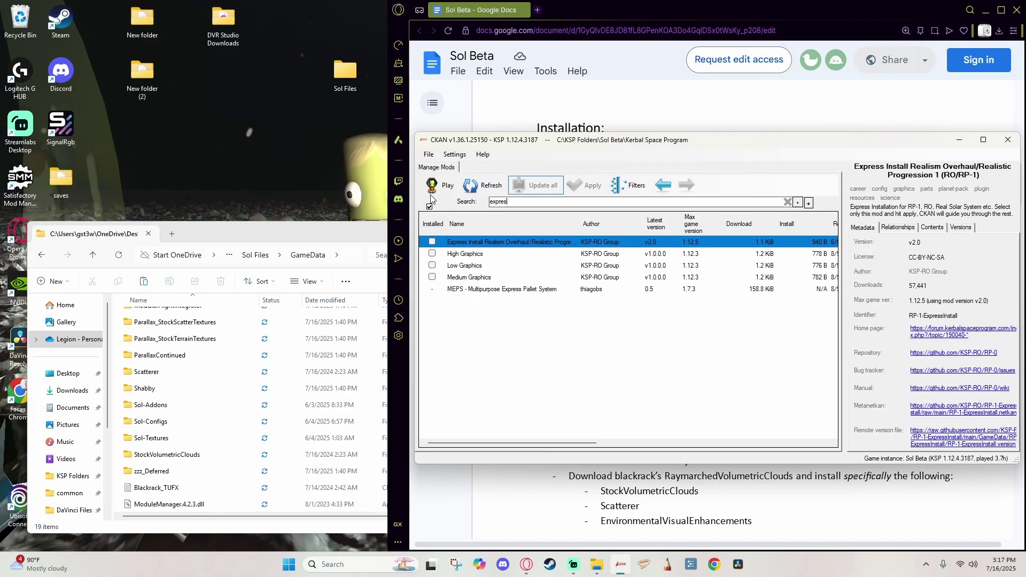
left_click(431, 242)
left_click(432, 254)
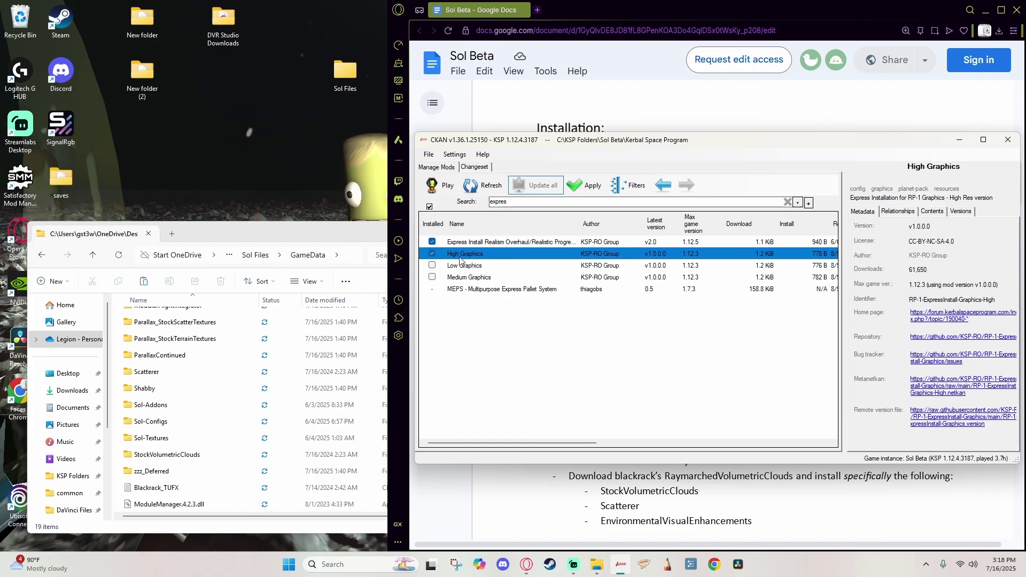
left_click(587, 187)
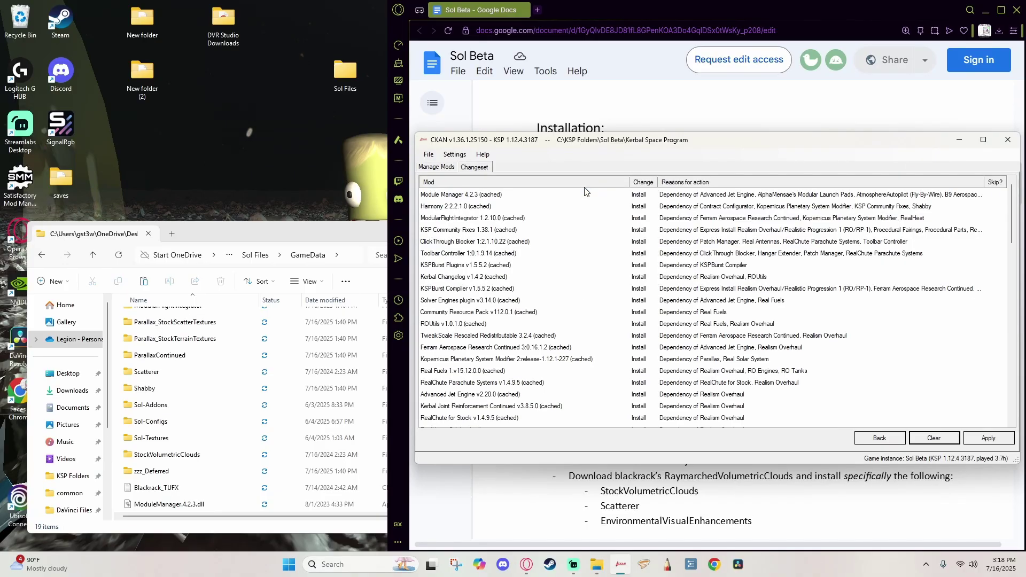
left_click(981, 443)
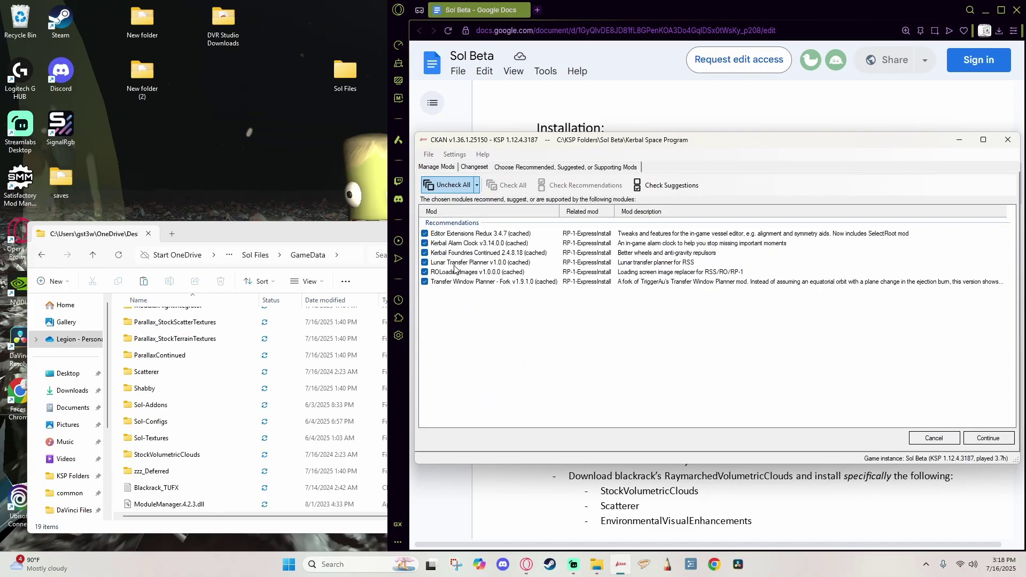
Step: Accept the recommended mods, leave Stock Alarm Clock Disabler unselected, and keep Realistic Progression One (RP-1) as the career option
left_click(987, 438)
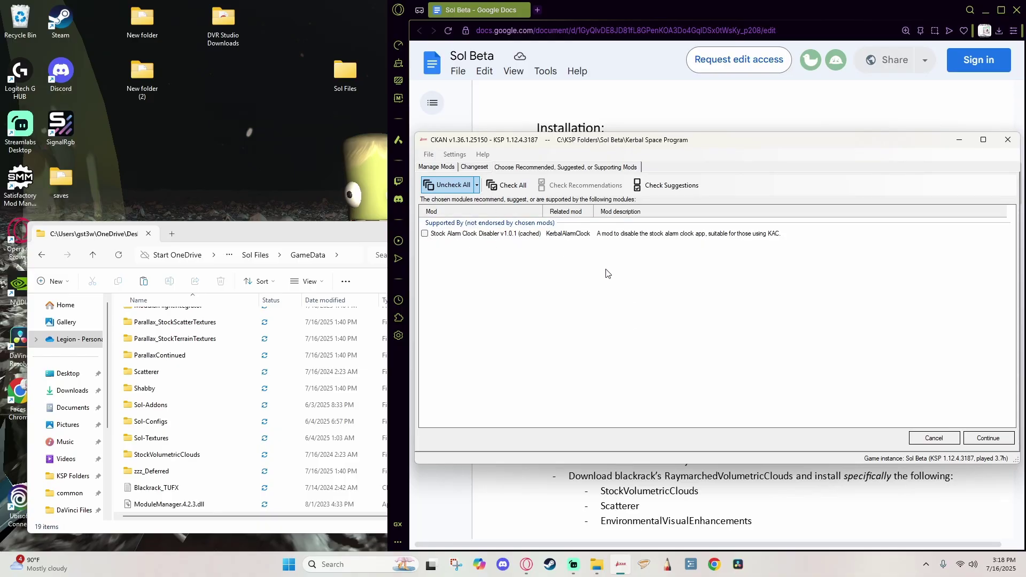
left_click(993, 439)
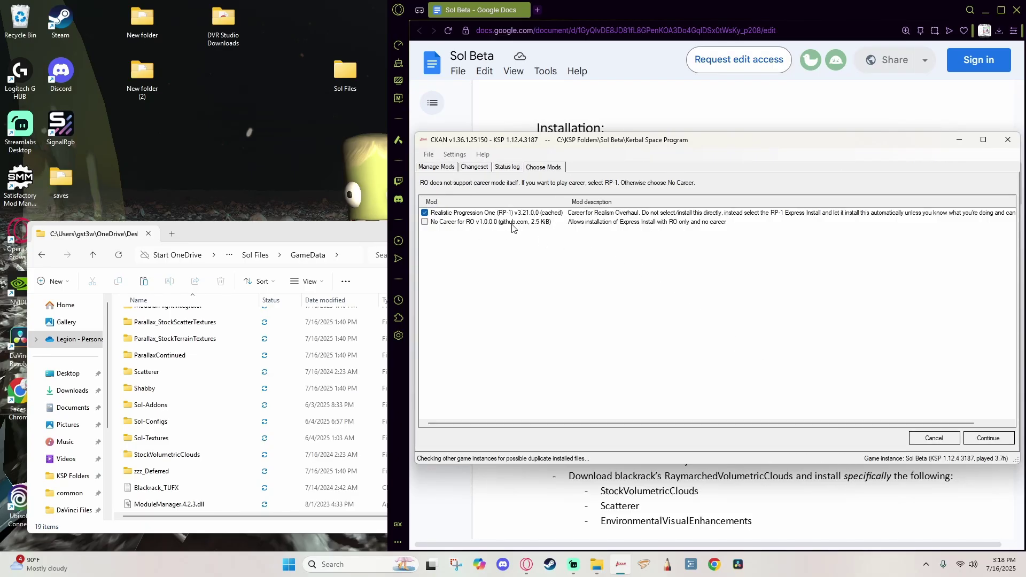
left_click(988, 438)
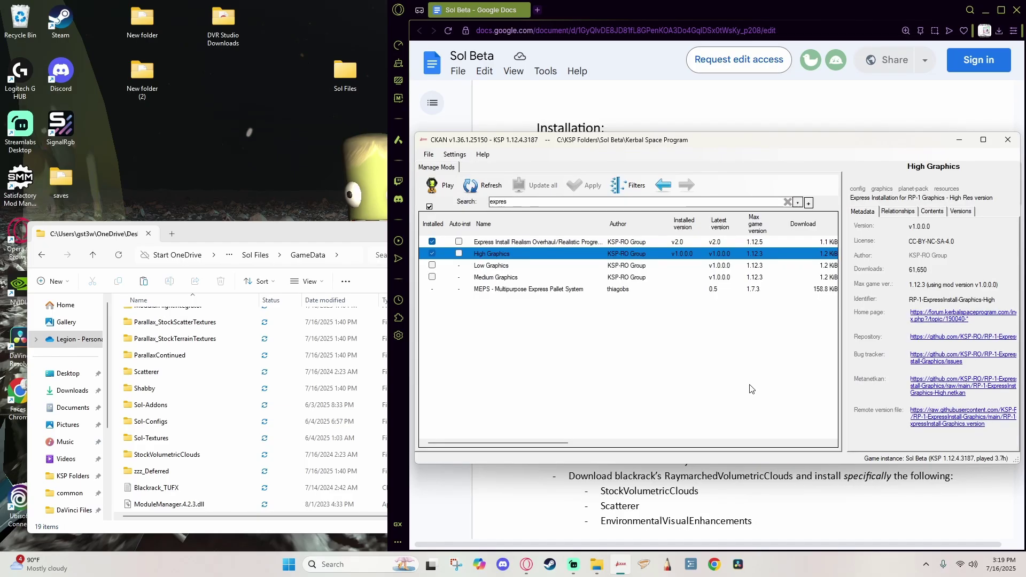
Step: Open the GameData folder of the game directory from CKAN, browse its mod folders and place the window beside the document
left_click(426, 155)
left_click(468, 178)
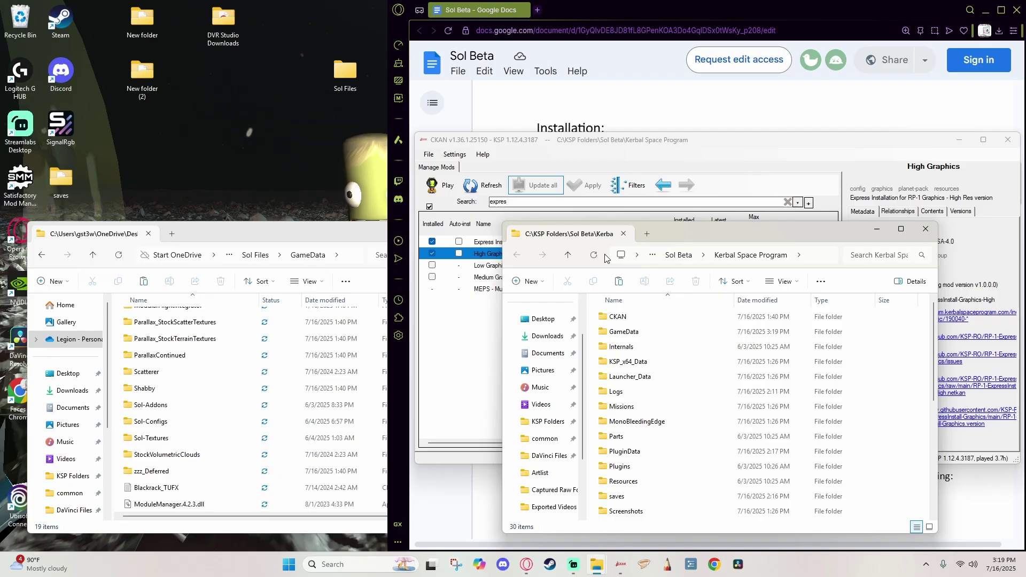
double_click(628, 332)
left_click_drag(753, 238, 749, 116)
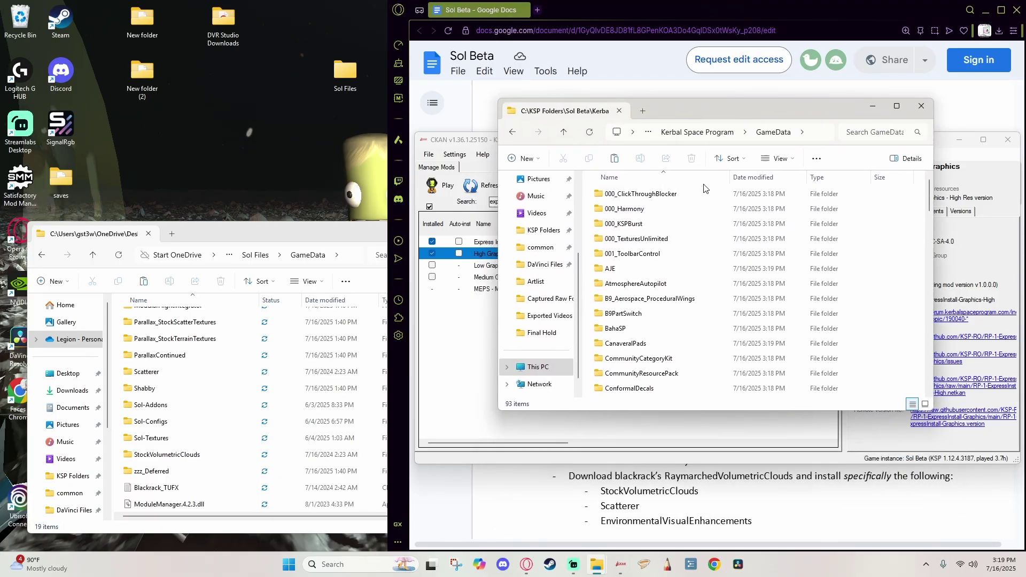
scroll(660, 214, "down", 7)
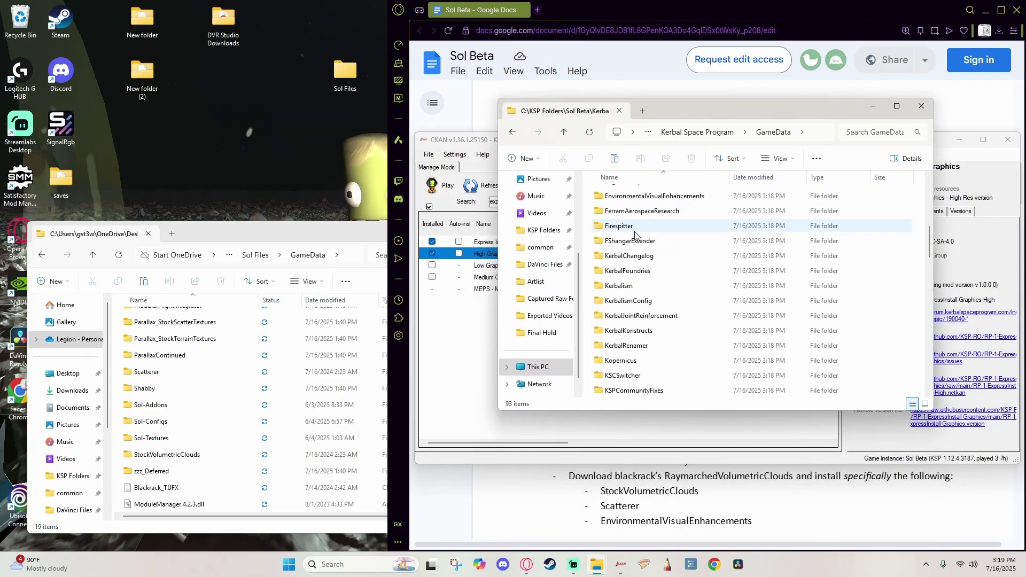
scroll(660, 214, "down", 4)
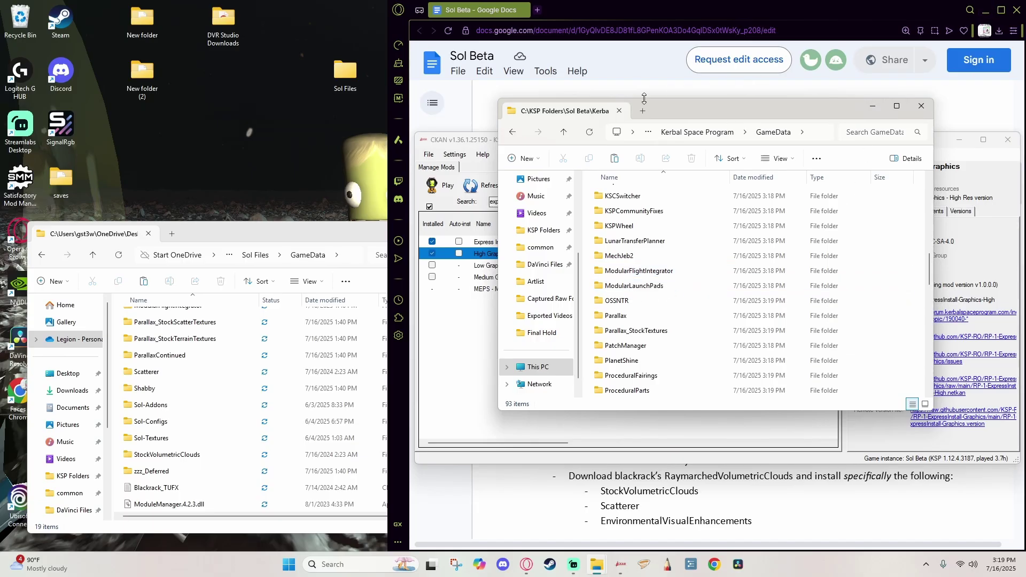
left_click_drag(702, 110, 219, 109)
Step: Bring the Sol Beta document forward, highlight the fresh KSP install recommendation and clear the highlight
left_click(706, 250)
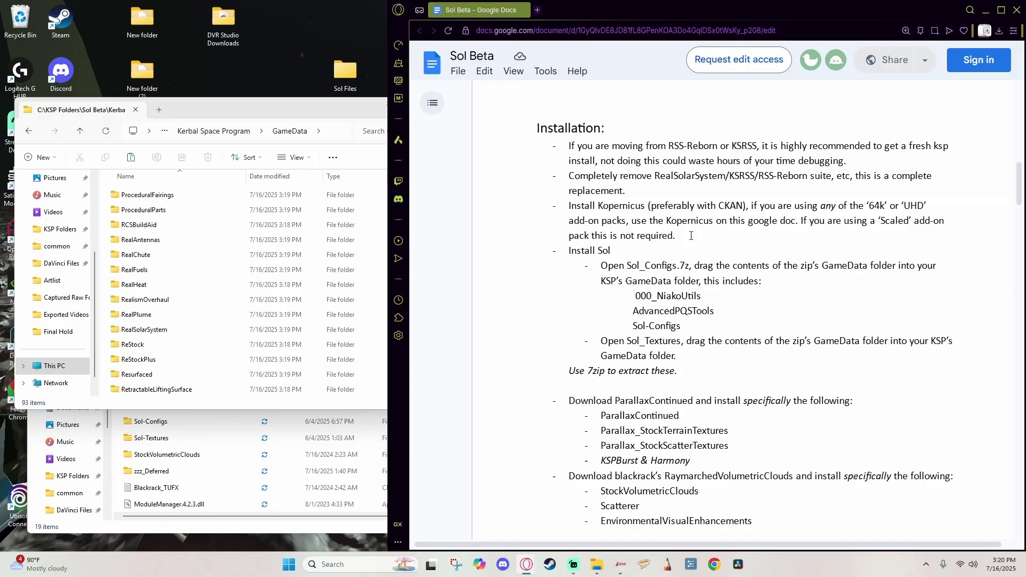
left_click_drag(567, 146, 600, 163)
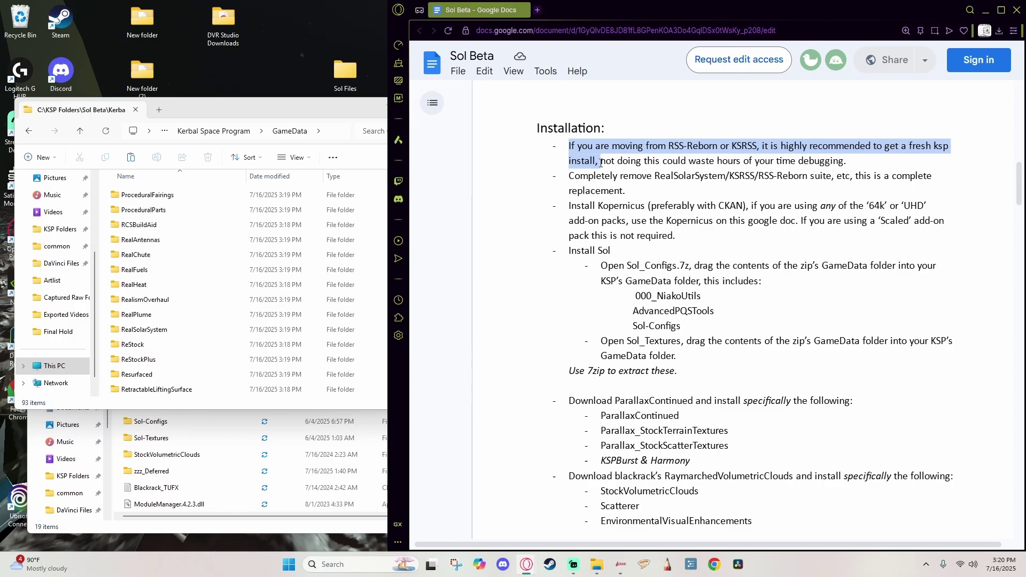
left_click(594, 161)
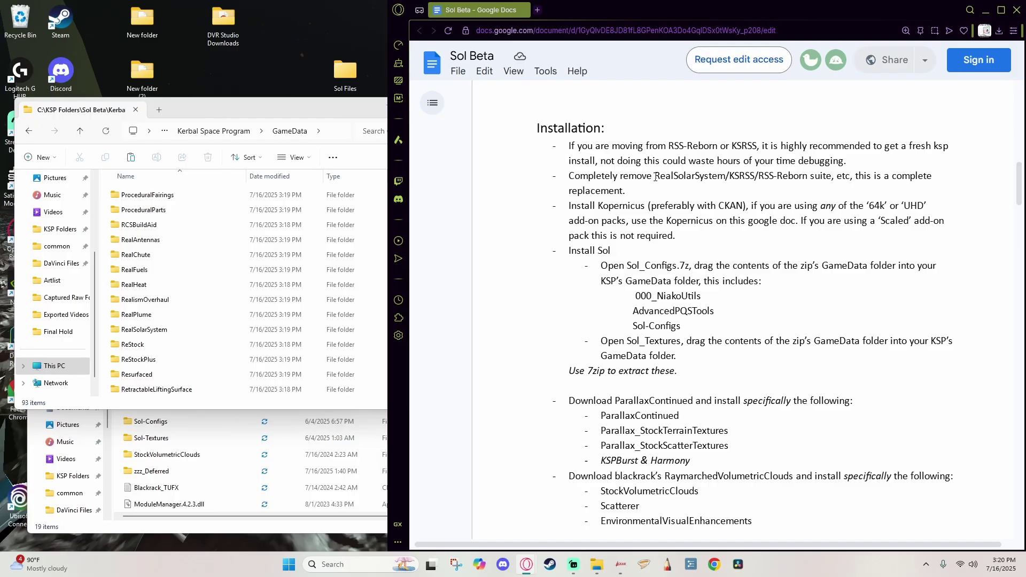
Step: Highlight RealSolarSystem in the document's removal instruction and delete the RealSolarSystem folder from the game's GameData
left_click_drag(655, 177, 725, 179)
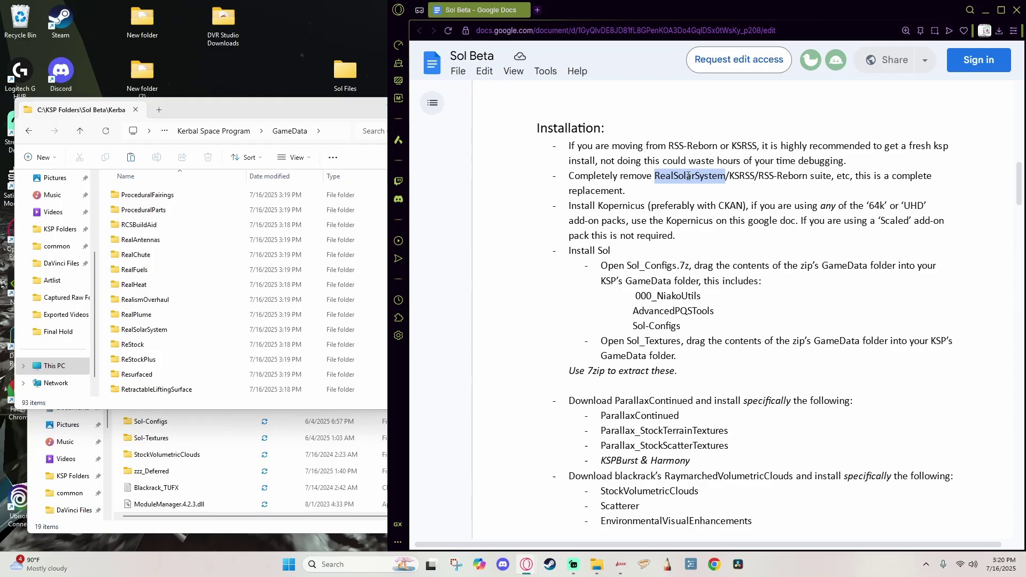
left_click(151, 331)
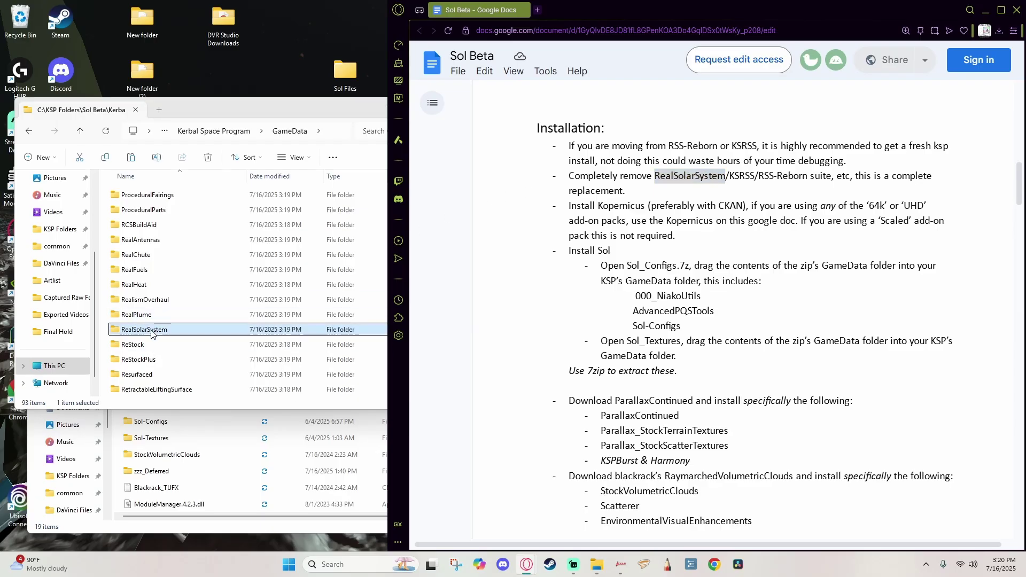
left_click(208, 159)
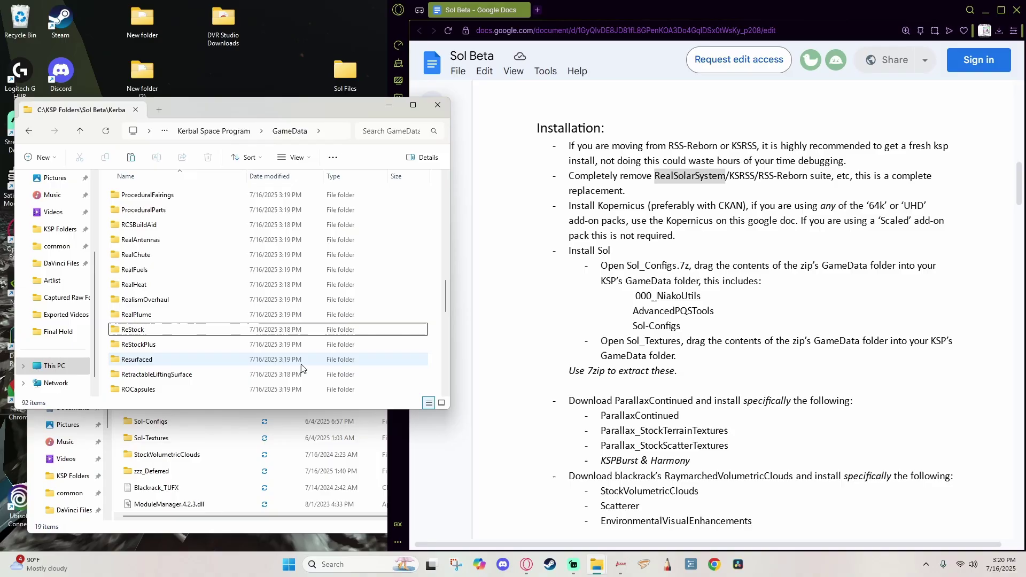
Step: Compare the document's Kopernicus instruction with the Kopernicus folder in GameData and highlight the full instruction
left_click(563, 295)
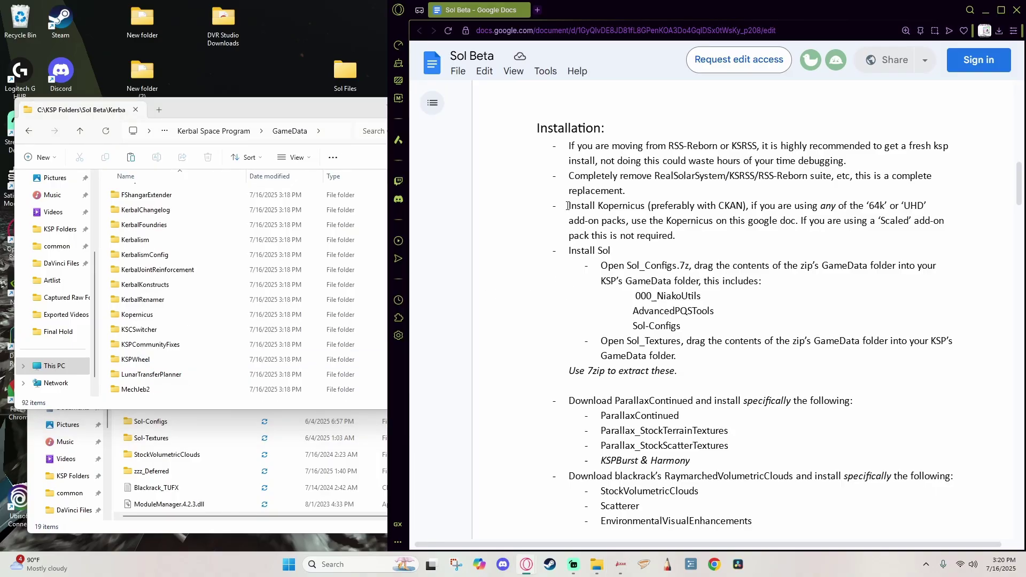
left_click_drag(569, 205, 645, 204)
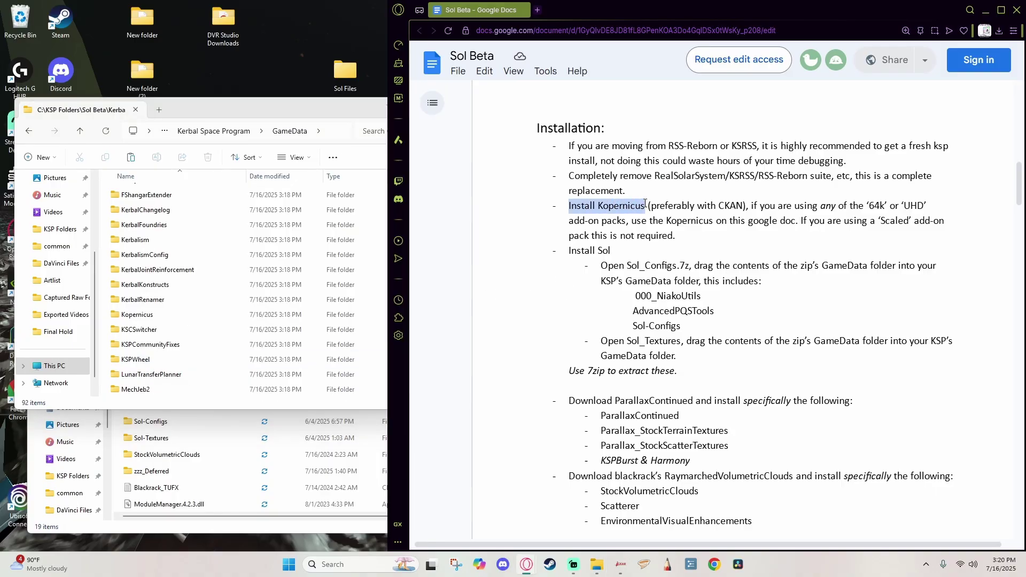
left_click(146, 315)
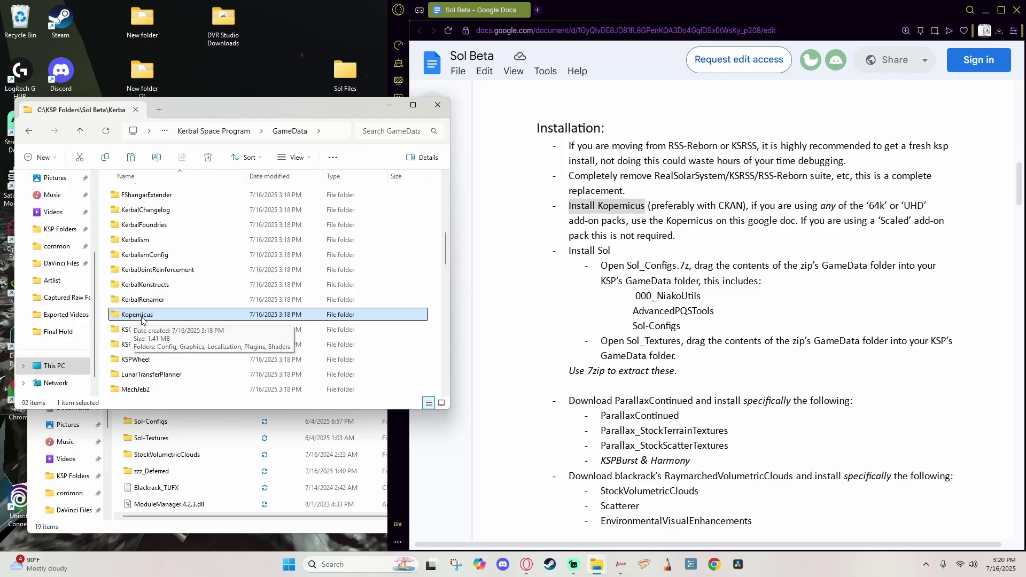
left_click(686, 260)
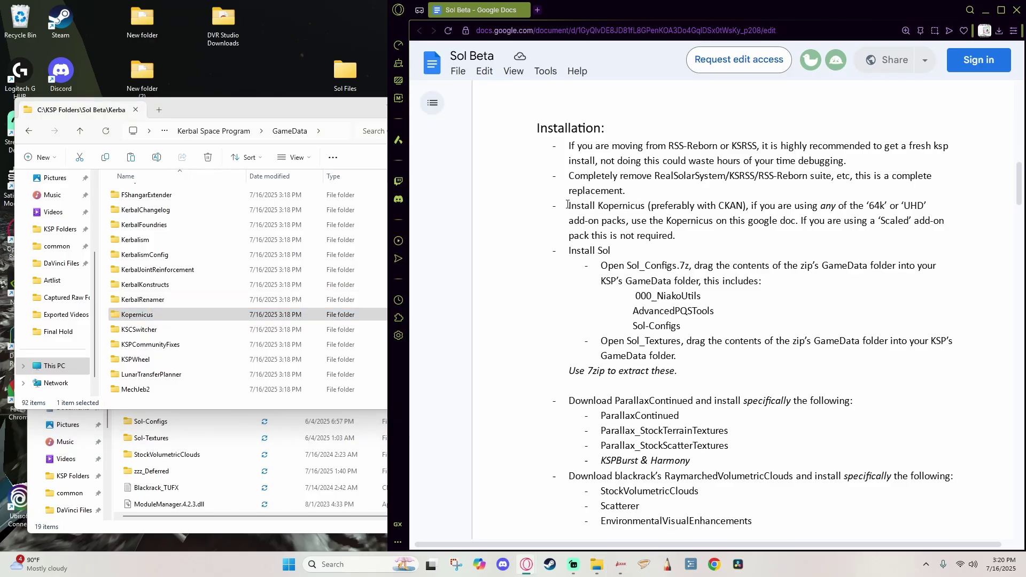
left_click_drag(557, 212, 703, 239)
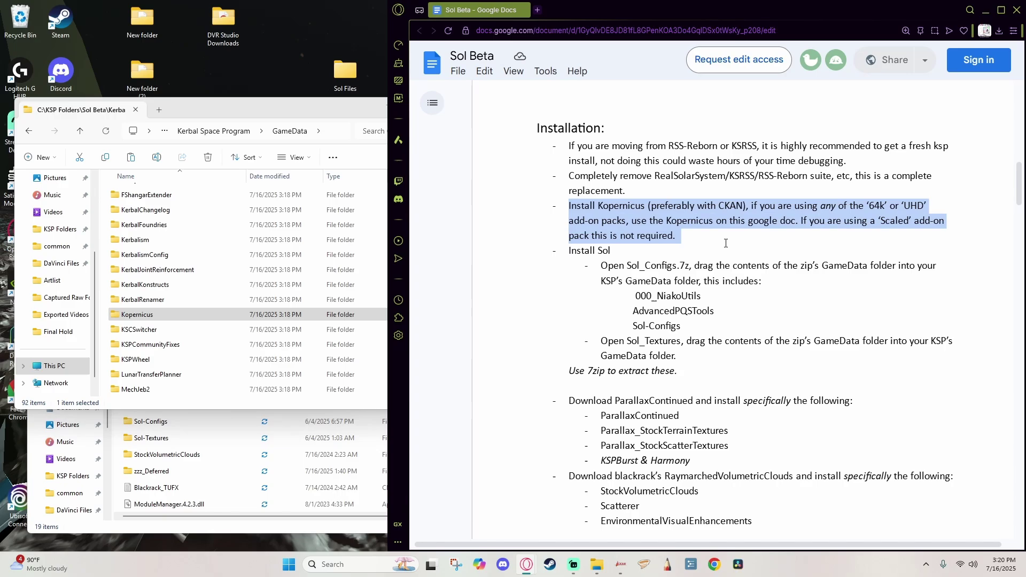
Step: Highlight the Kopernicus download link under Sol Beta V0.5.1, review the pre-release add-on links and return to the Installation section
scroll(725, 243, "up", 15)
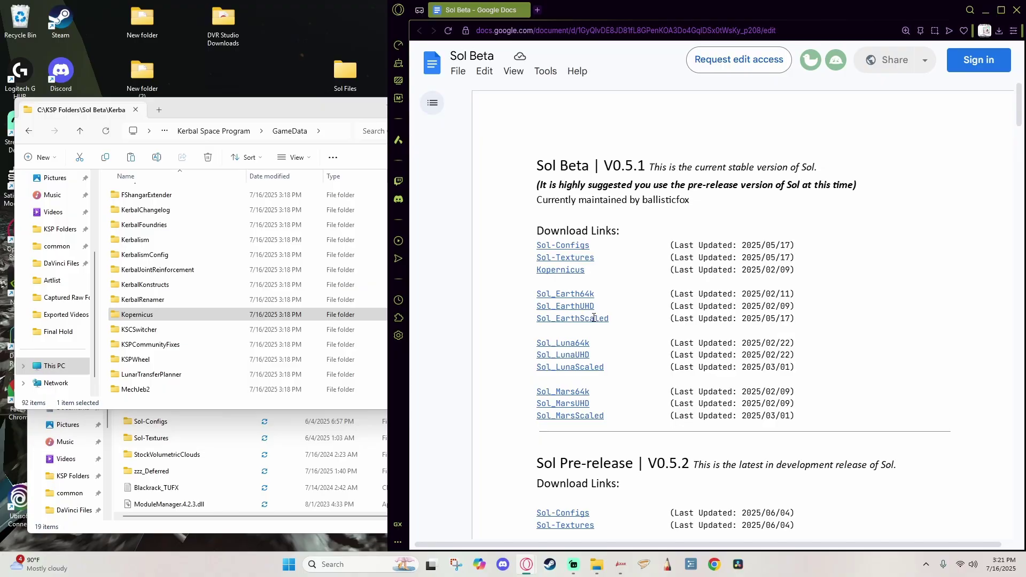
left_click_drag(528, 269, 635, 271)
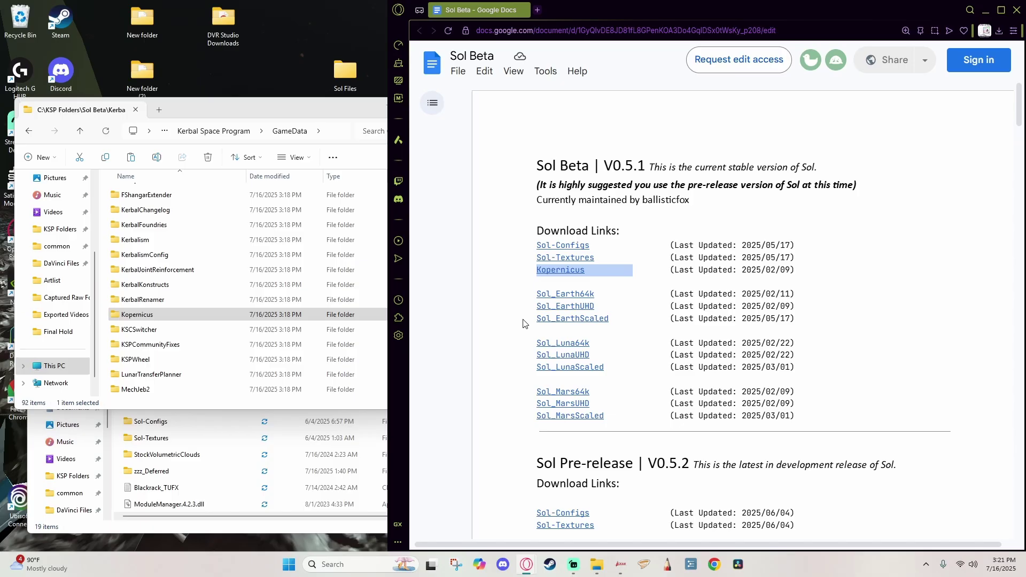
left_click(491, 366)
scroll(508, 357, "down", 5)
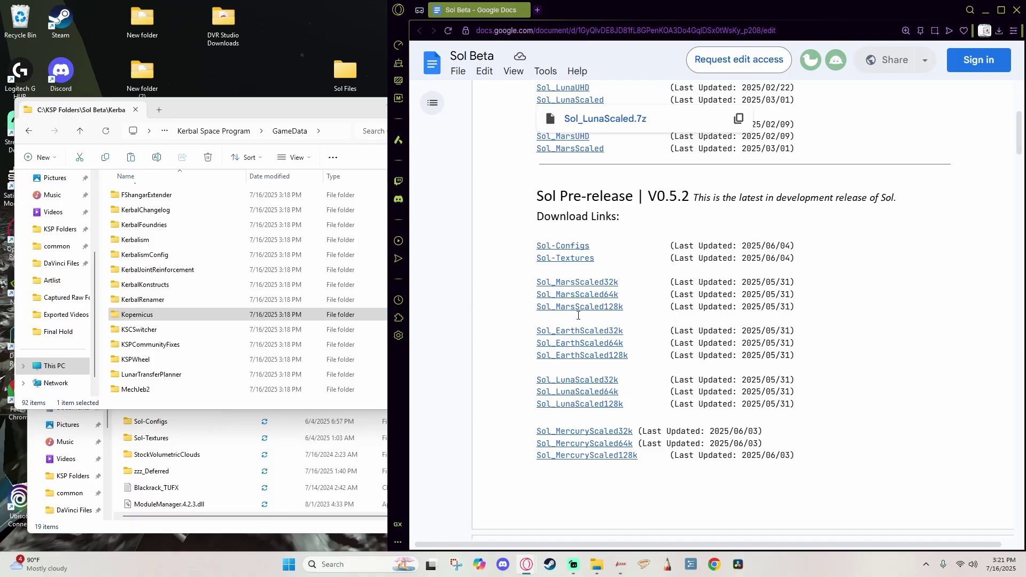
scroll(612, 237, "down", 10)
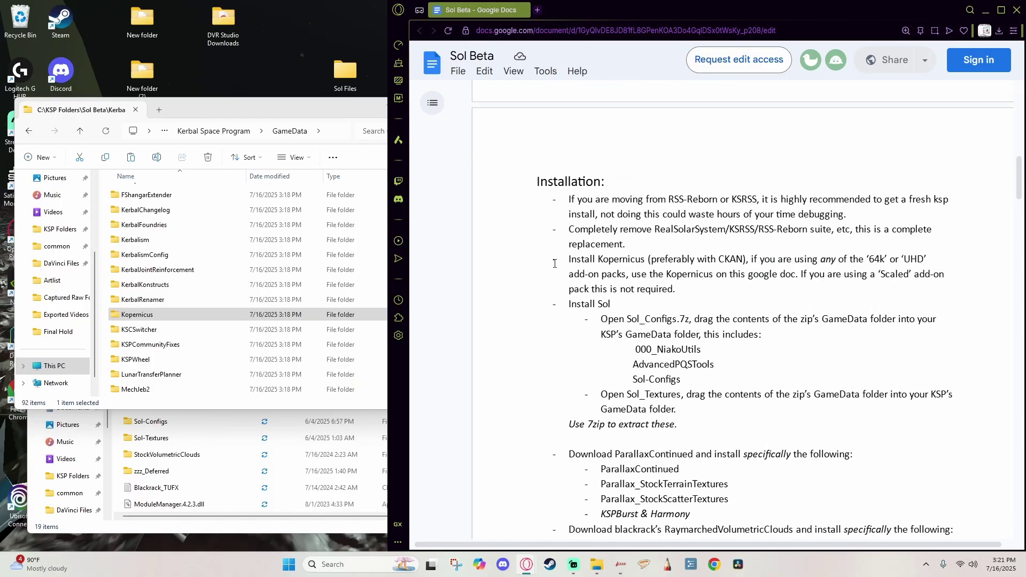
Step: Highlight the full Kopernicus instruction in the Sol Beta document, clear it, and highlight ParallaxContinued in the download instruction
left_click_drag(570, 258, 711, 293)
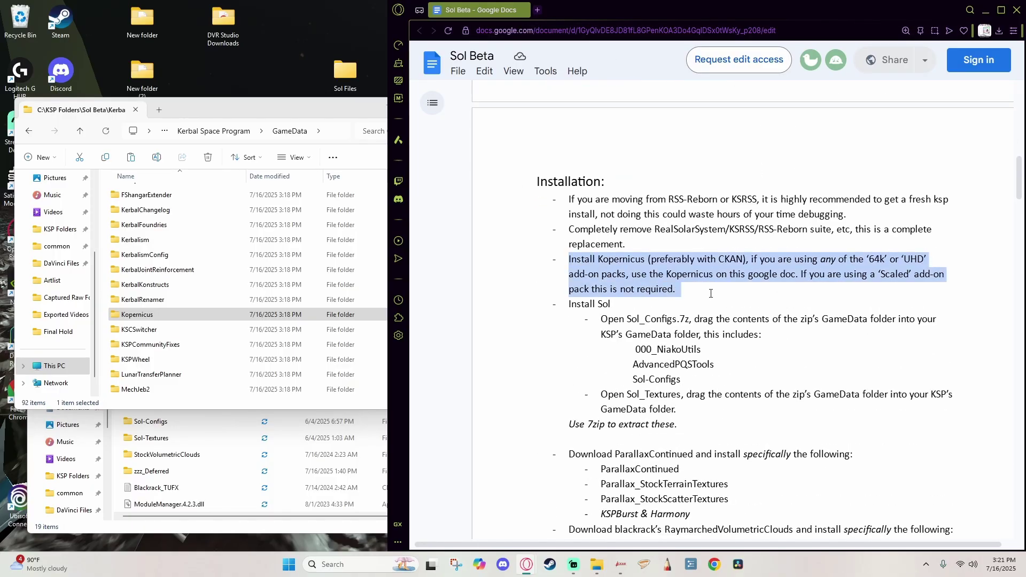
left_click(530, 359)
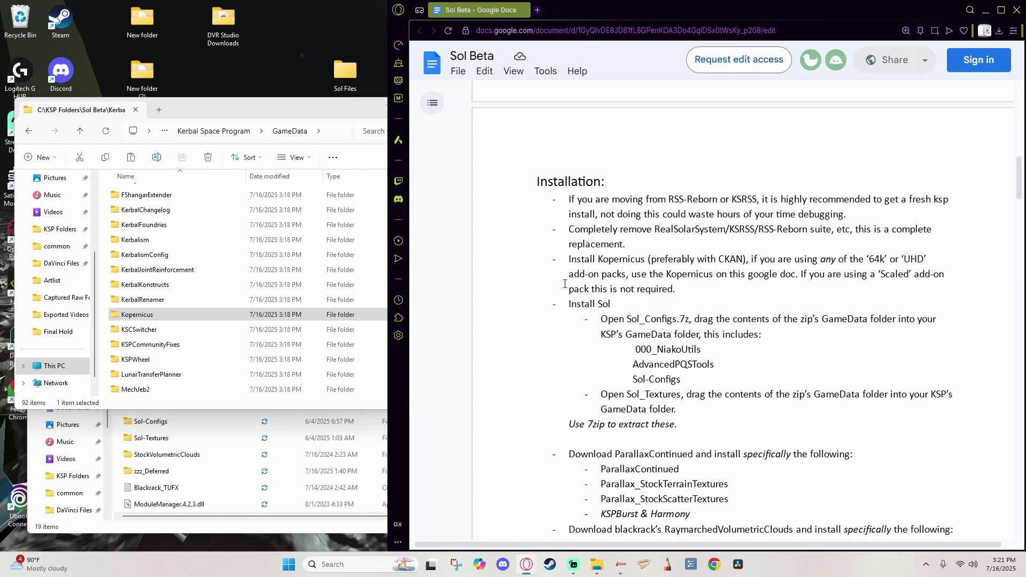
scroll(494, 254, "down", 2)
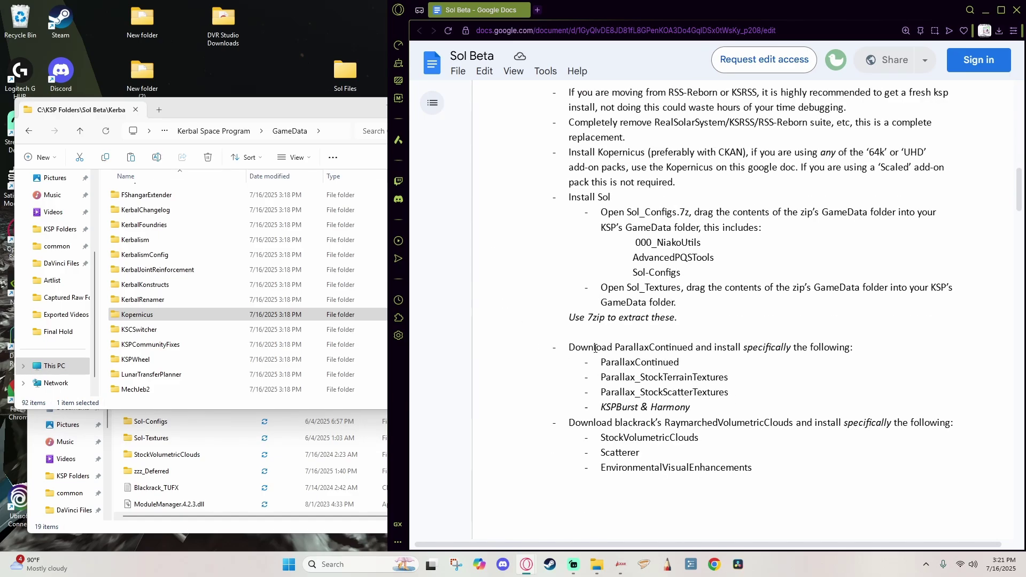
left_click_drag(614, 348, 693, 344)
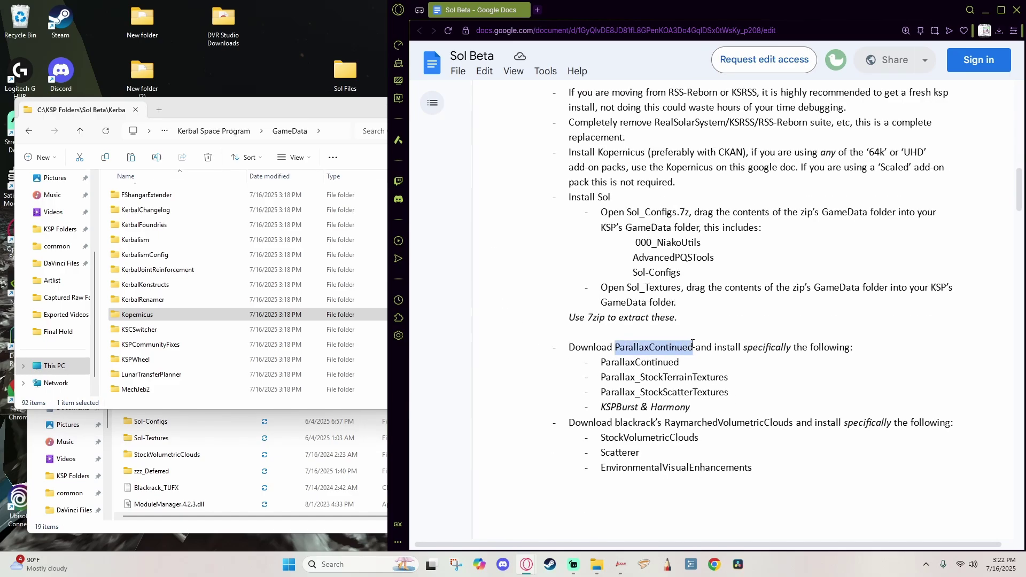
Step: Delete the Parallax and Parallax_StockTextures folders from the game's GameData folder
scroll(160, 315, "down", 3)
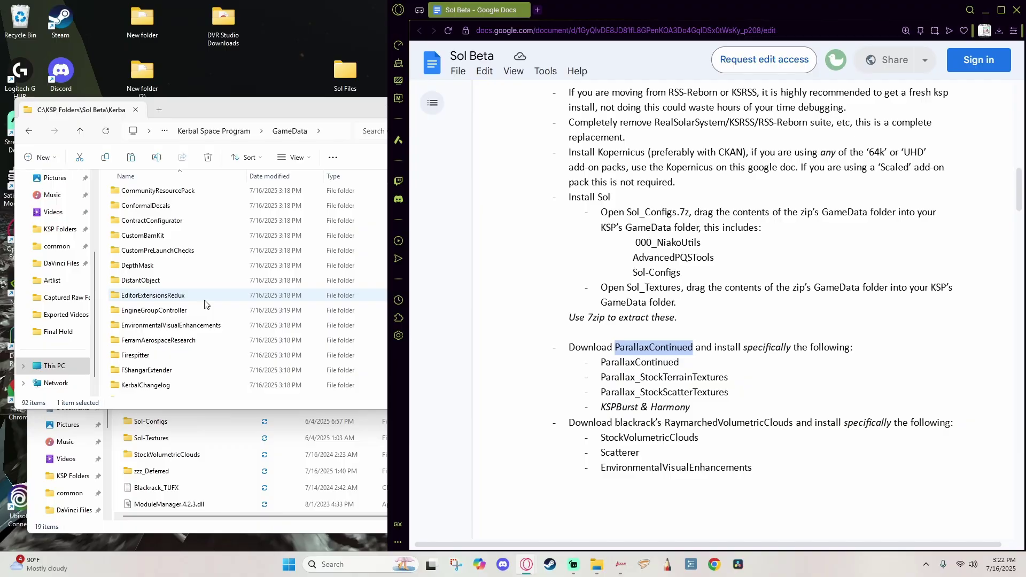
left_click(158, 318)
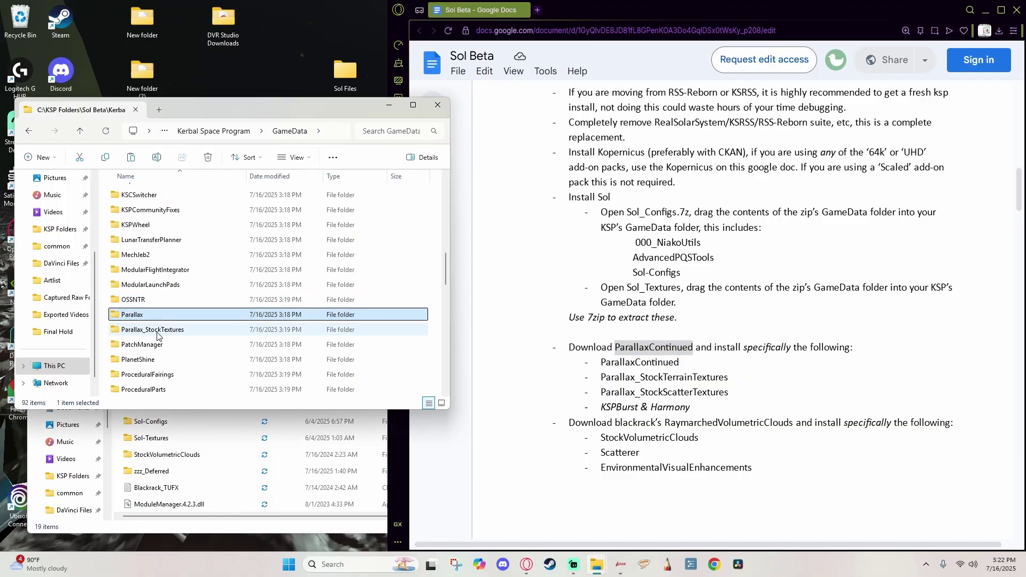
left_click(158, 332, "ctrl")
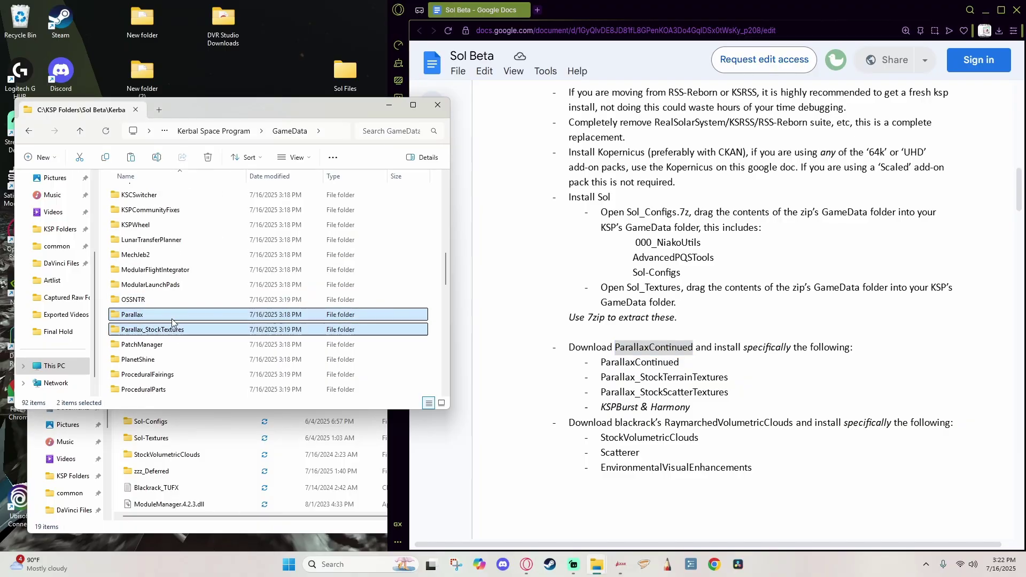
left_click(209, 160)
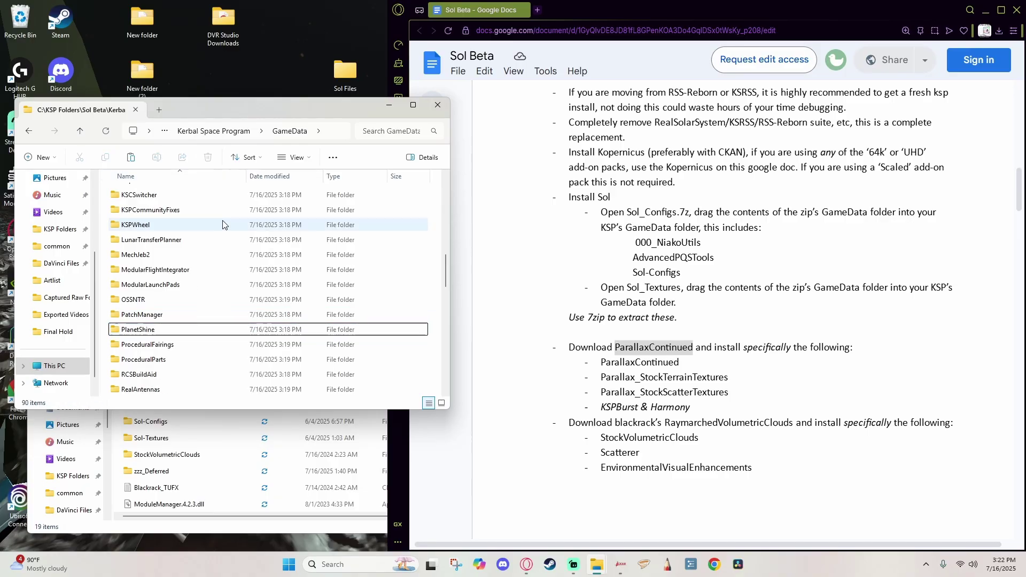
Step: Arrange the game's GameData window over the document, beside the Sol Files GameData window
scroll(172, 355, "down", 7)
left_click(508, 199)
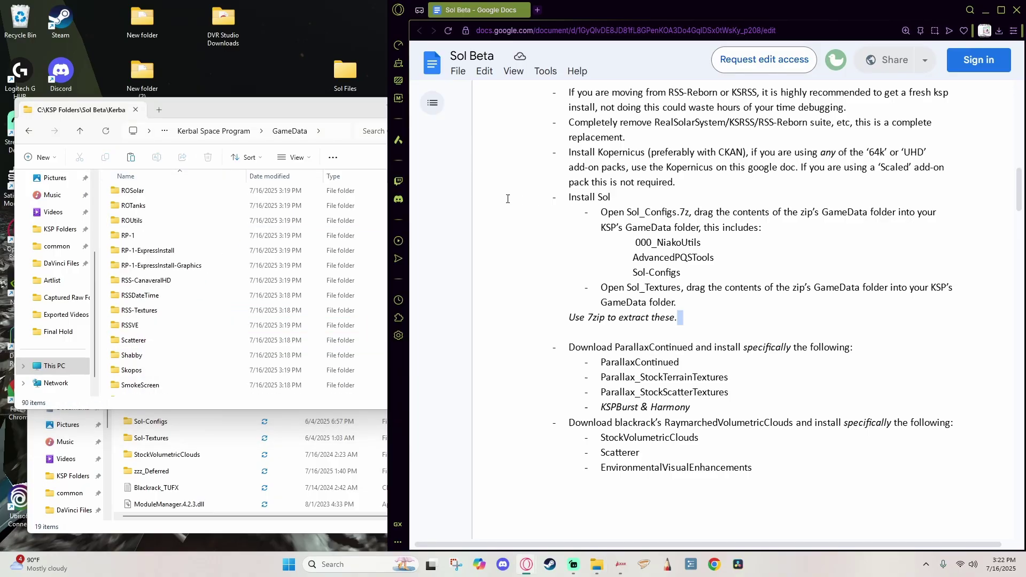
left_click_drag(208, 111, 626, 115)
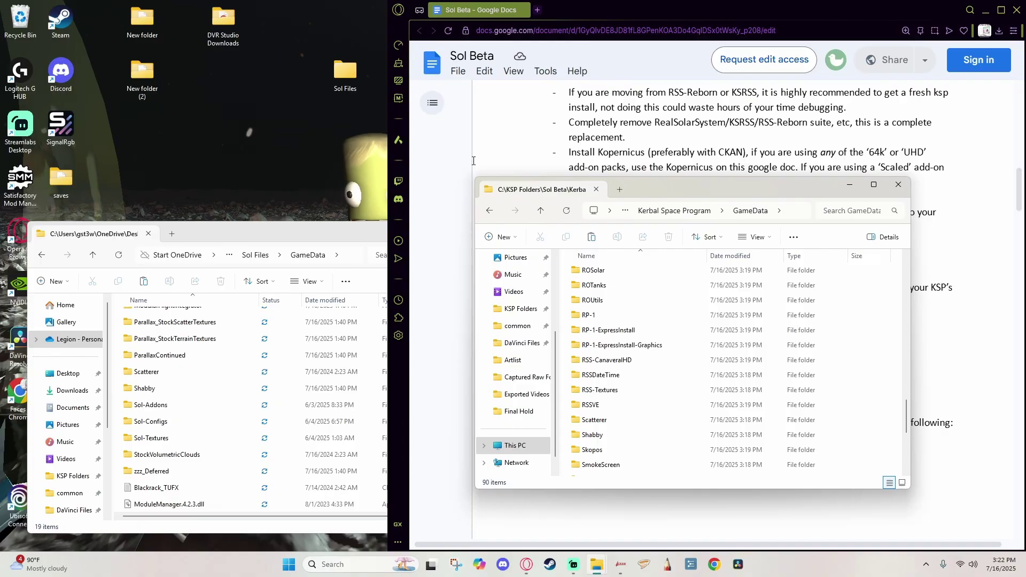
left_click_drag(307, 232, 304, 184)
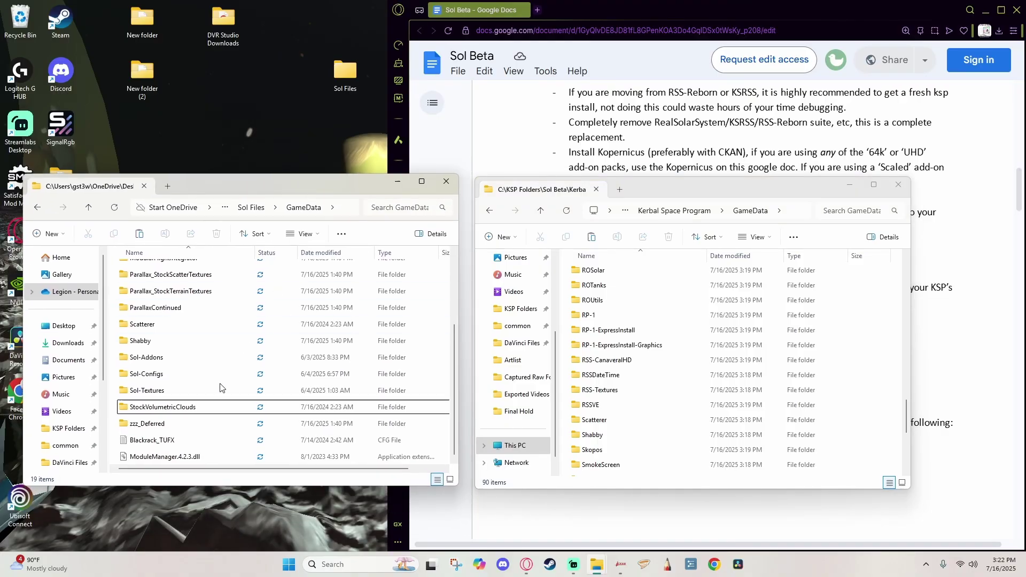
Step: Copy all folders and files in the Sol Files GameData folder
left_click(192, 456)
scroll(219, 422, "up", 3)
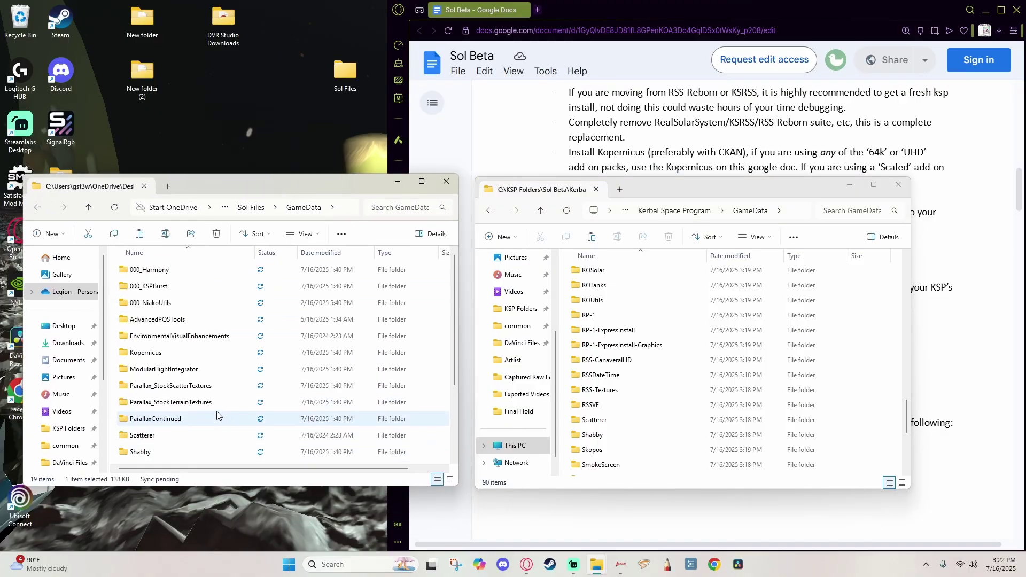
key("ctrl+a")
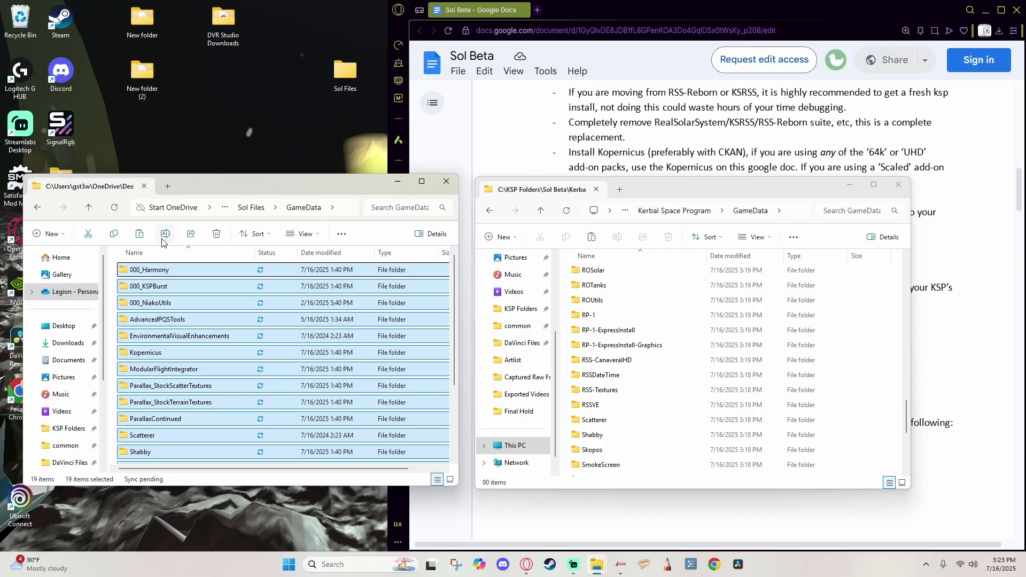
left_click(115, 235)
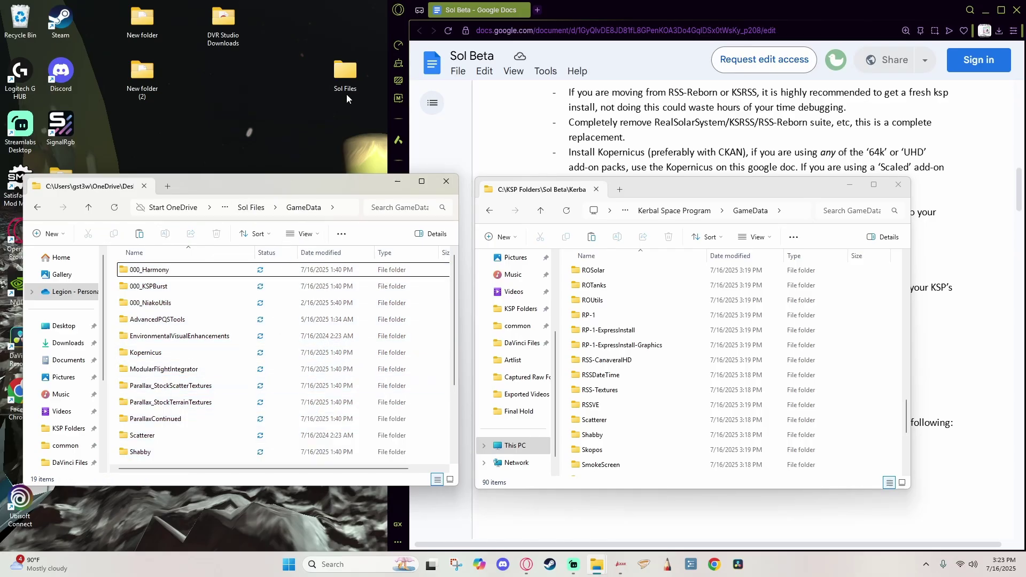
Step: Reposition the Sol Files folder on the desktop and paste the copied items into the game's GameData folder
left_click_drag(348, 66, 319, 143)
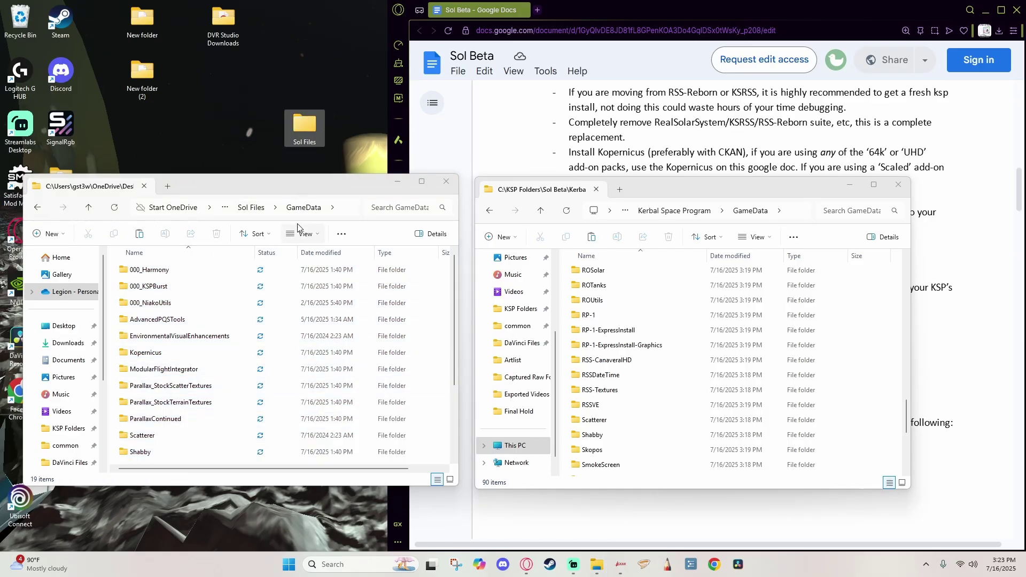
scroll(244, 334, "up", 2)
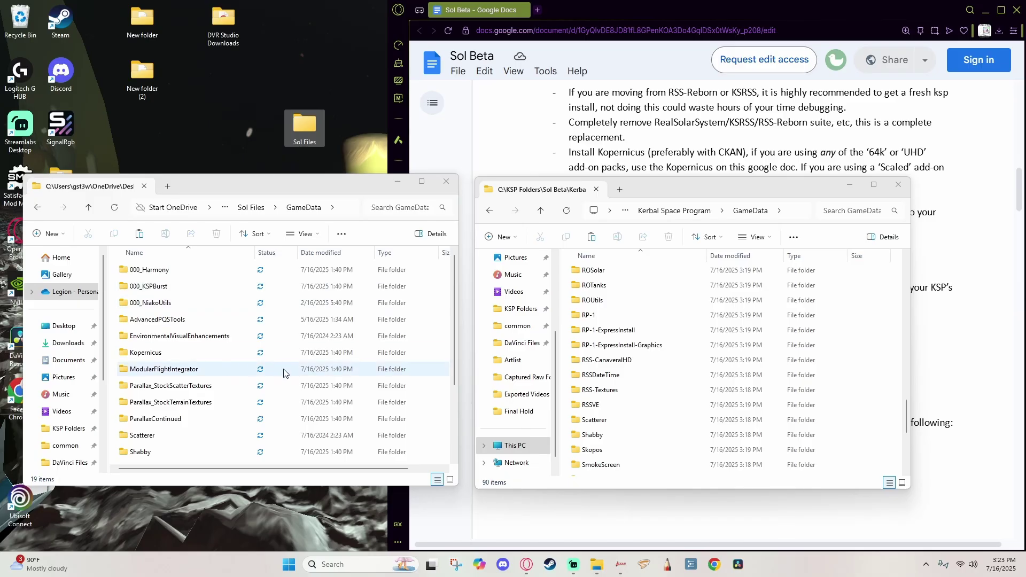
scroll(283, 372, "down", 1)
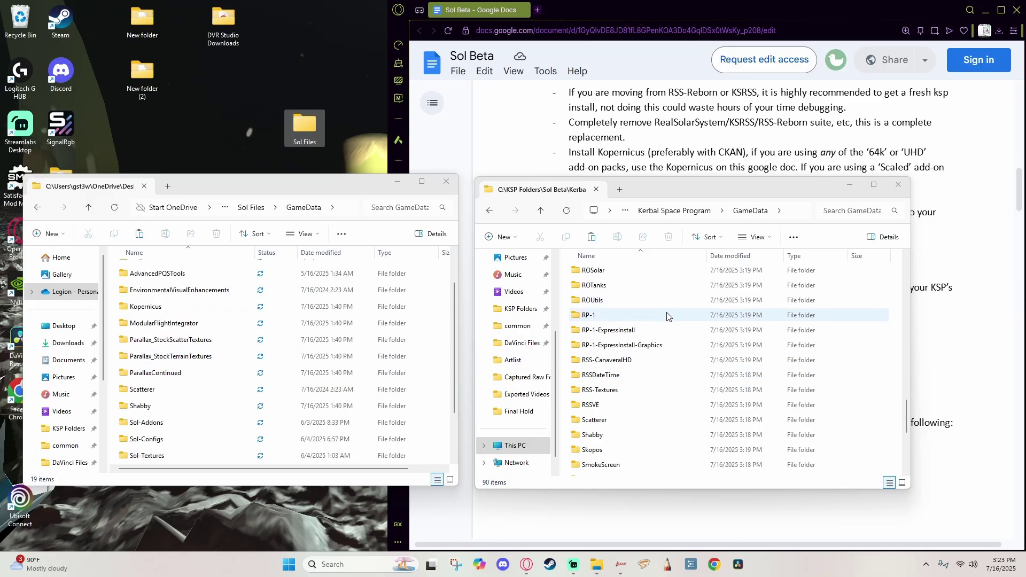
left_click(660, 297)
key("alt+Up")
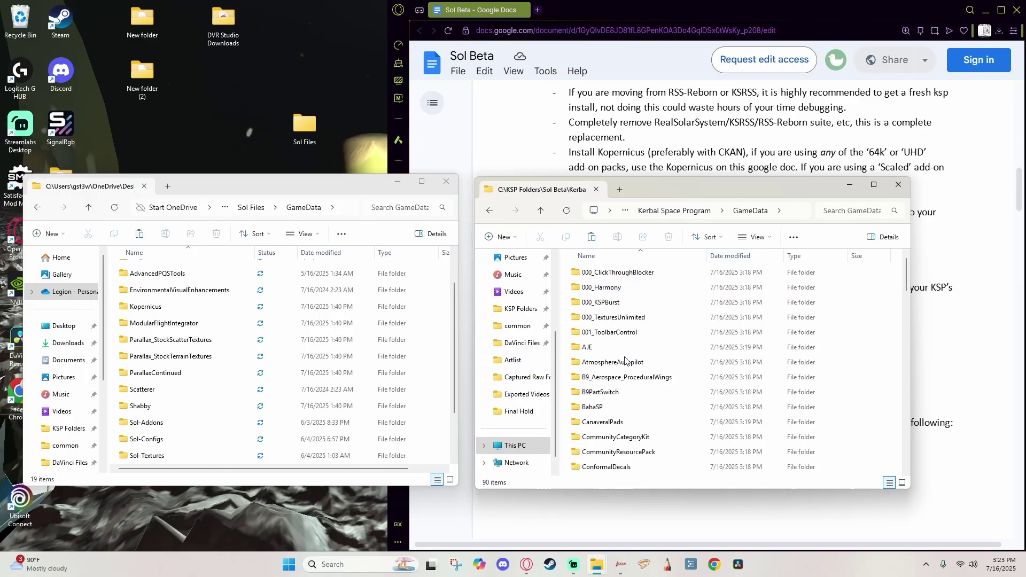
left_click(592, 238)
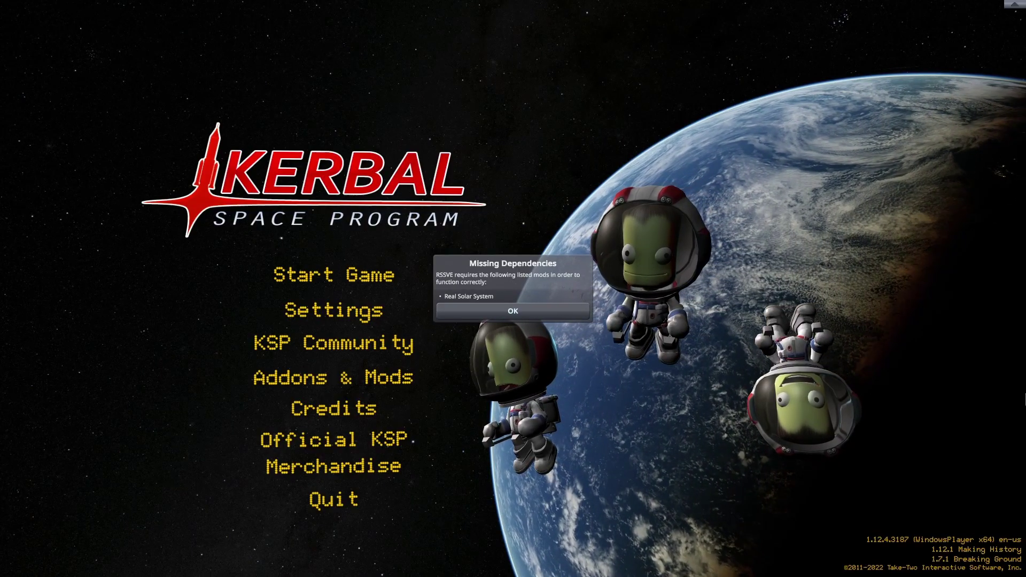
Step: In Kerbal Space Program, dismiss the Missing Dependencies notice for RSSVE and begin setting up a new game
left_click(513, 311)
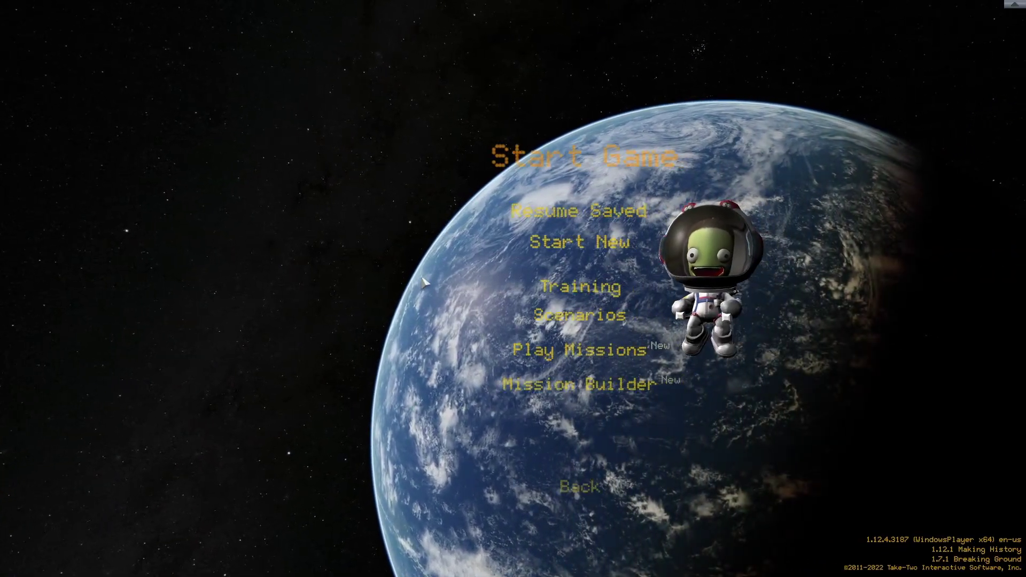
left_click(426, 241)
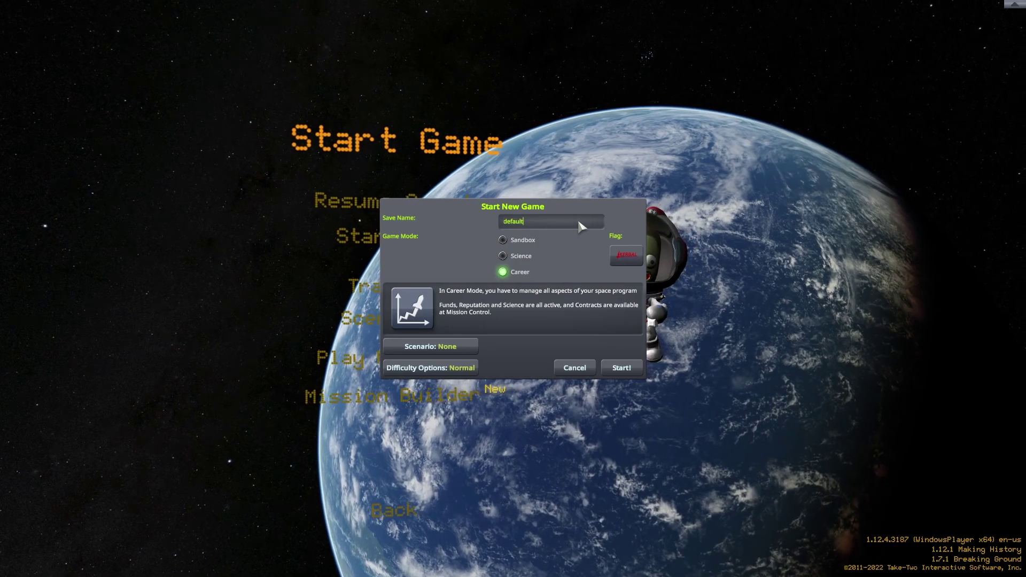
type("6")
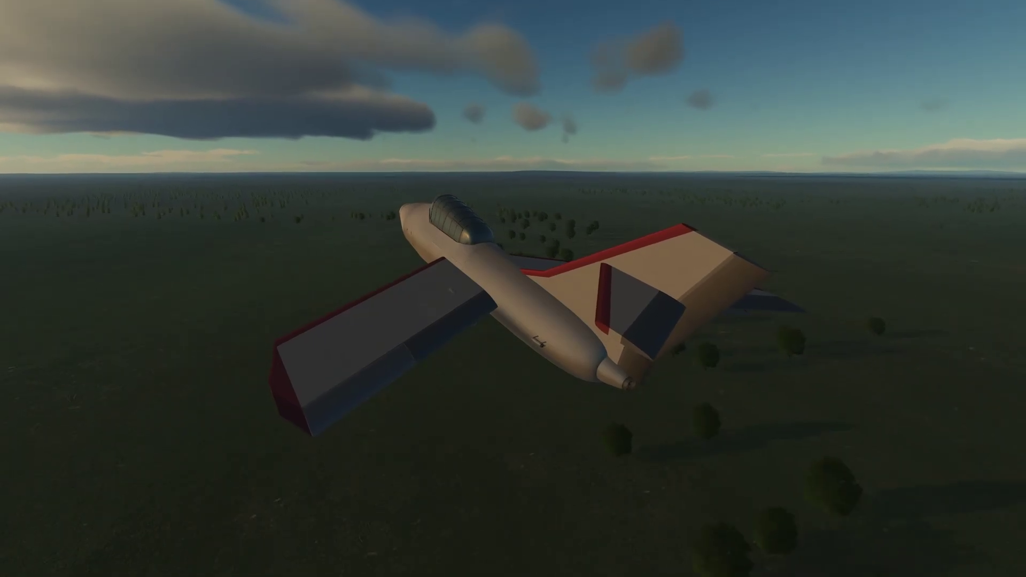
left_click_drag(646, 495, 277, 457)
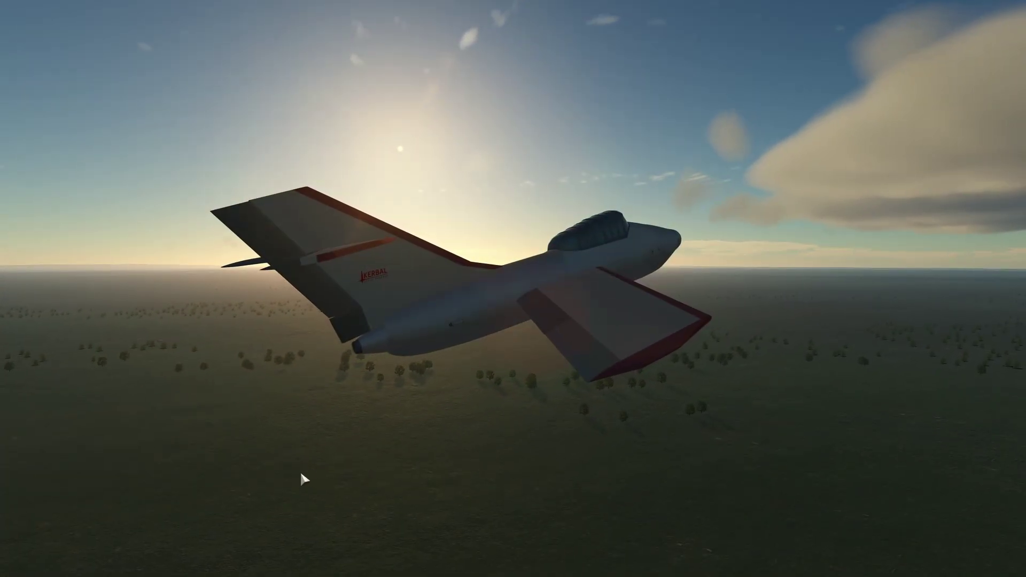